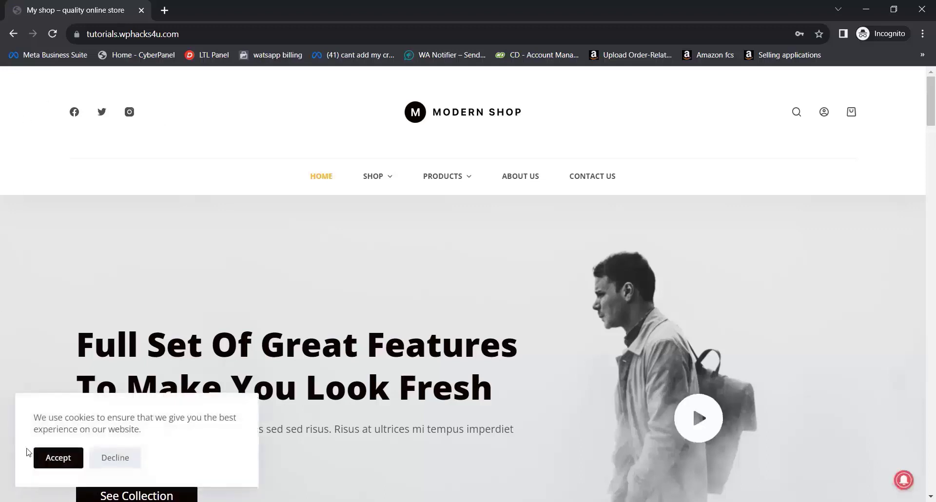
# Accept the shop's cookies and allow its order push notifications in the desktop browser.
pyautogui.click(53, 462)
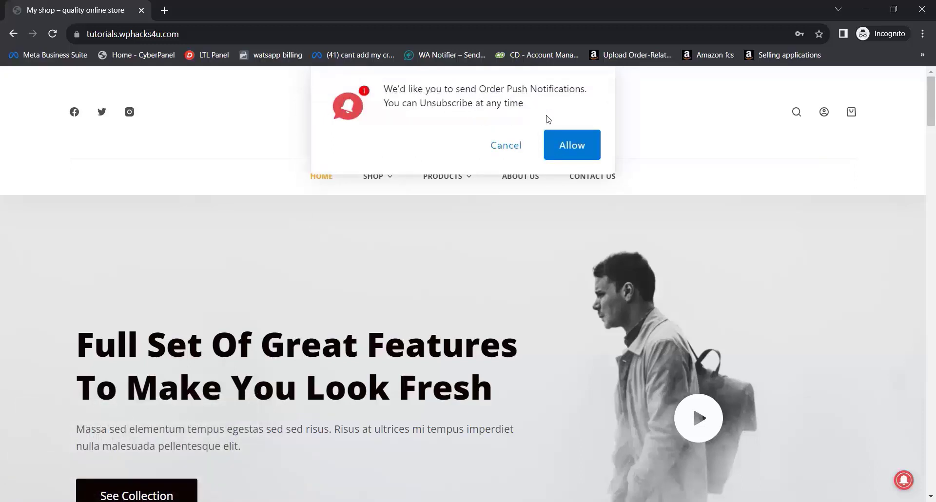
pyautogui.click(570, 147)
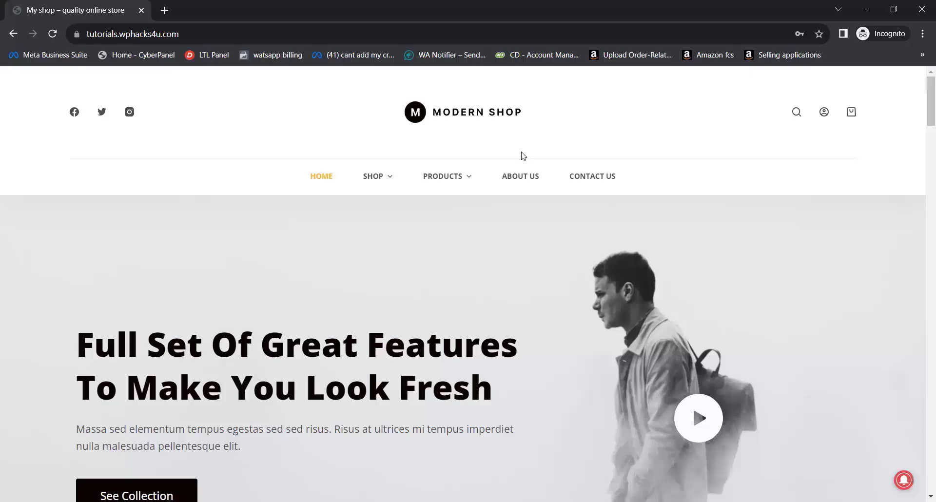
pyautogui.scroll(-2, 284, 375)
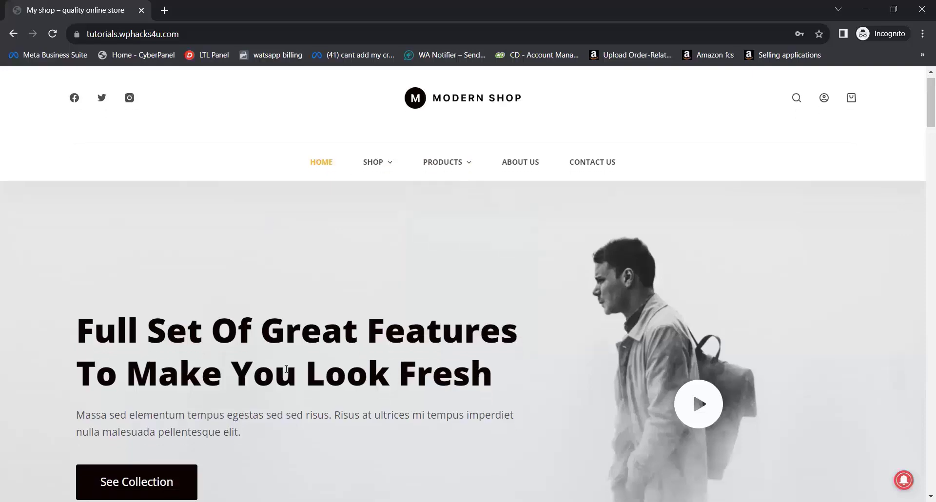
pyautogui.scroll(-5, 284, 375)
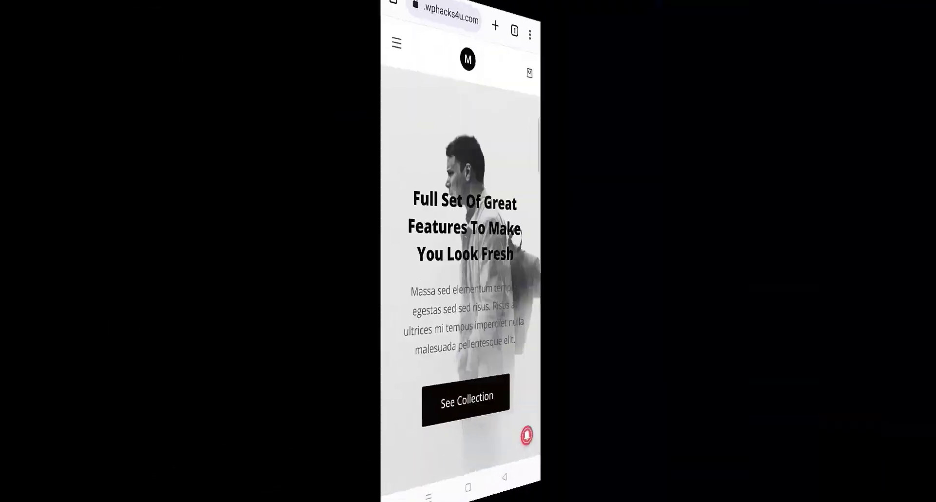
# Subscribe to the site notifications on the mobile version of the shop and check the phone's notifications.
pyautogui.click(526, 436)
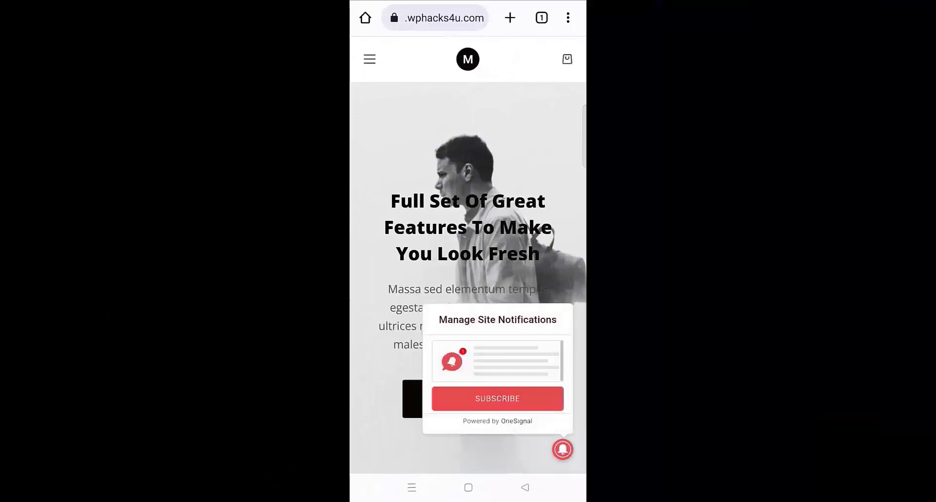
pyautogui.click(499, 399)
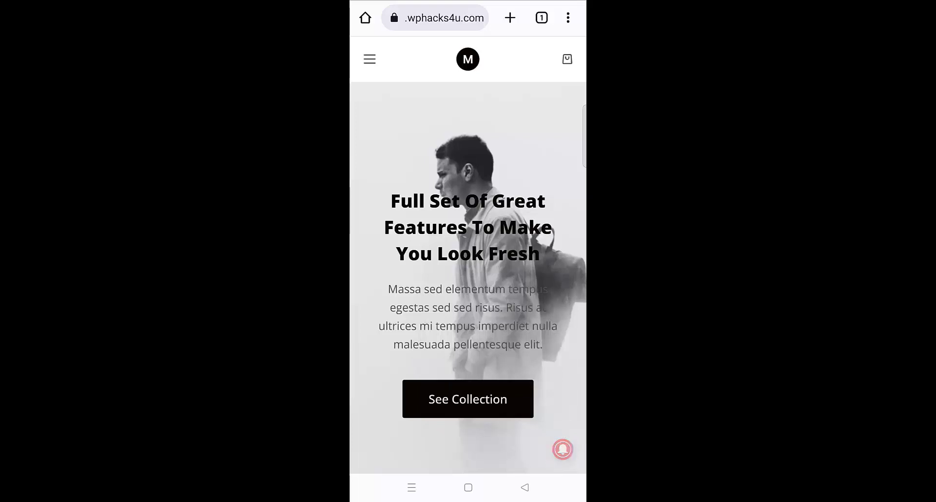
pyautogui.moveTo(467, 3); pyautogui.dragTo(468, 341)
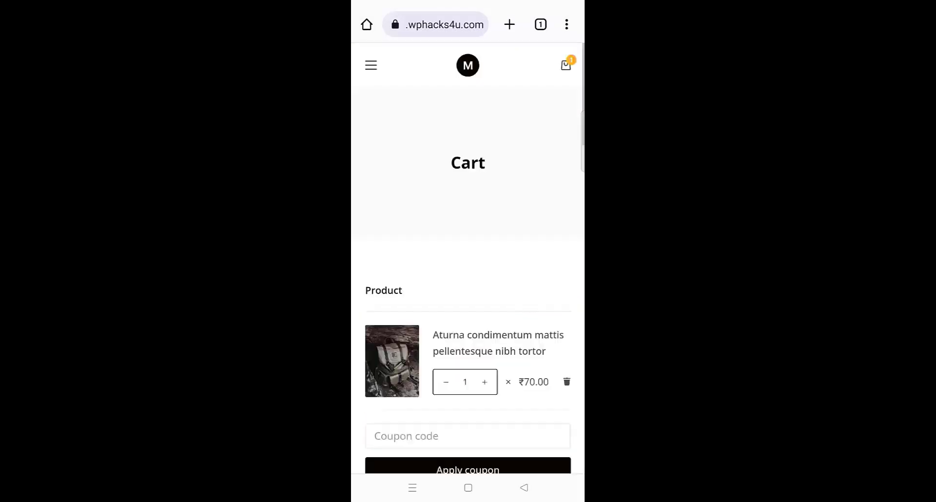
# Proceed from the mobile cart to checkout with the Aturna condimentum mattis backpack.
pyautogui.scroll(-3, 492, 243)
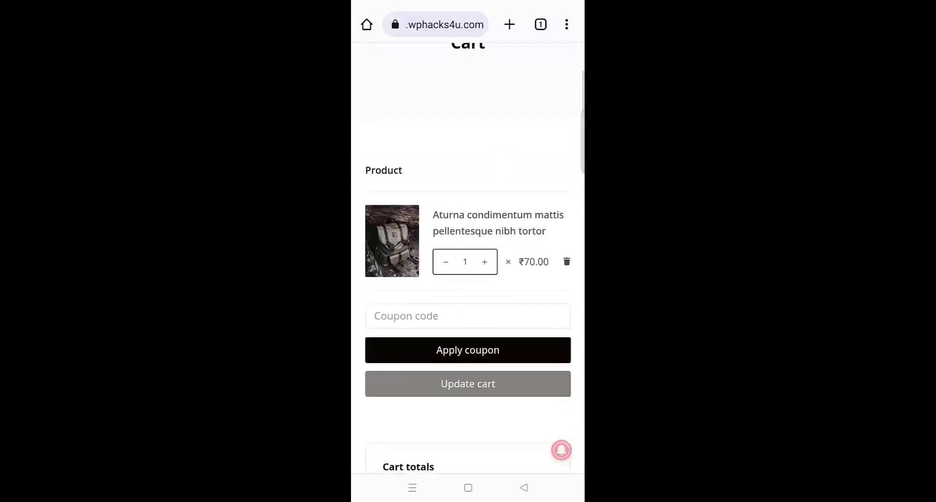
pyautogui.scroll(-5, 487, 426)
pyautogui.click(461, 351)
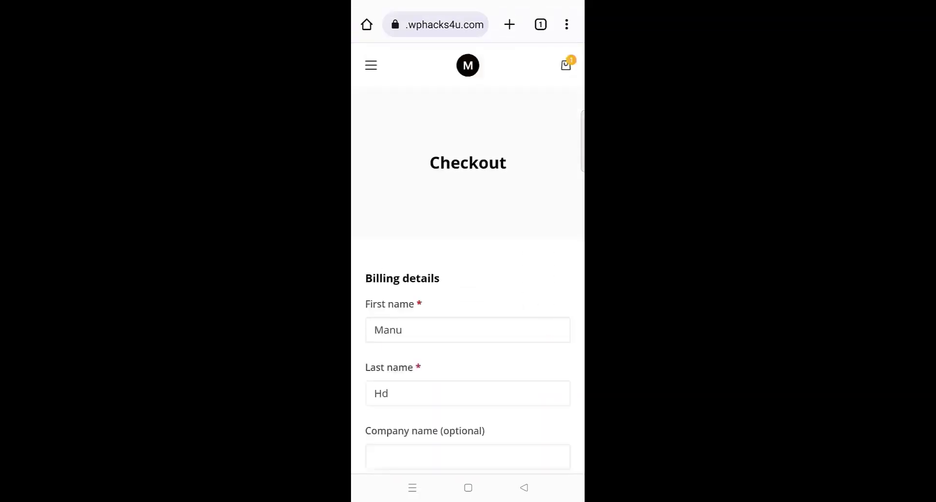
# Place the backpack order with the prefilled billing details and cash on delivery.
pyautogui.scroll(-9, 464, 391)
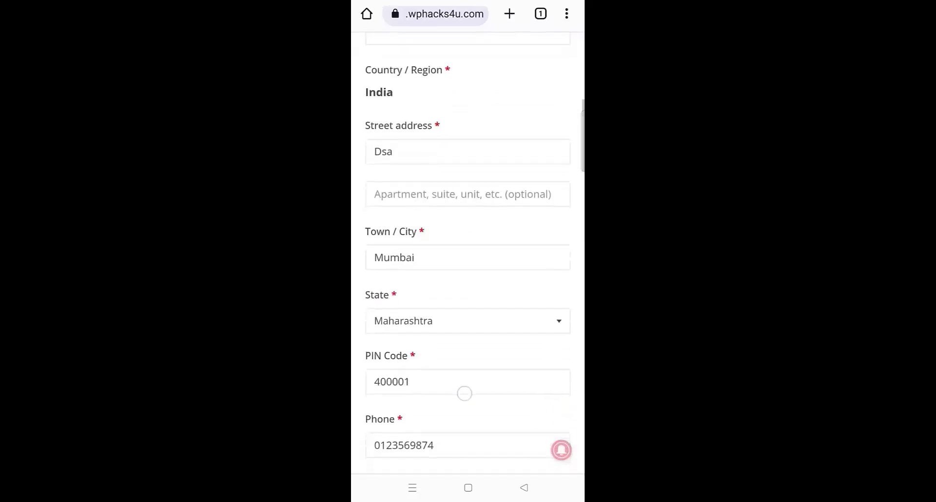
pyautogui.scroll(-10, 464, 393)
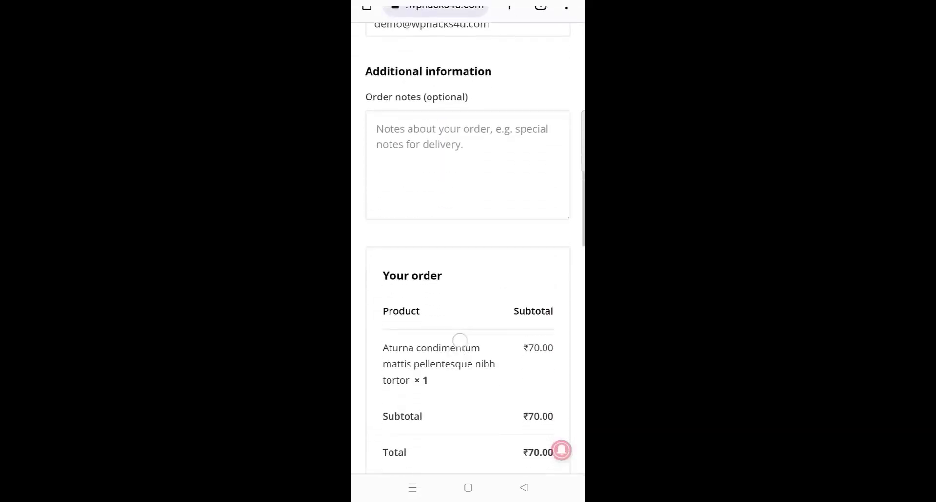
pyautogui.scroll(-3, 460, 339)
pyautogui.scroll(-3, 475, 266)
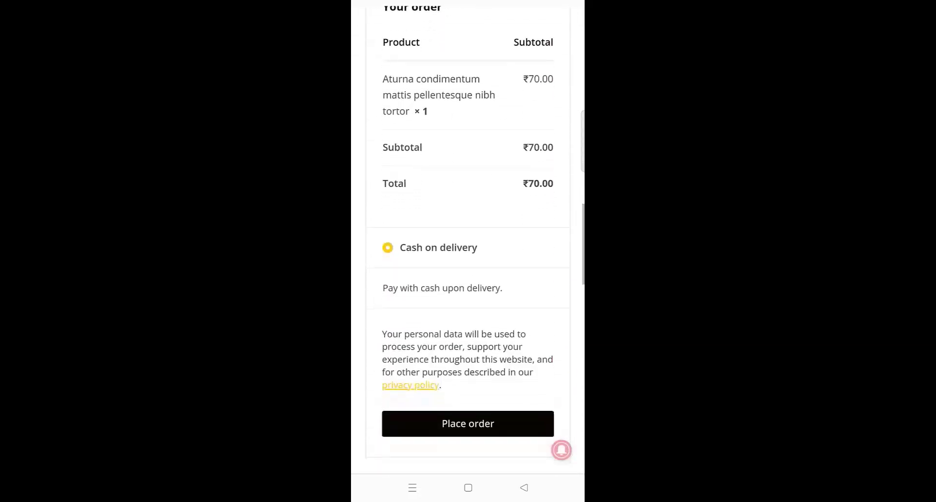
pyautogui.click(468, 423)
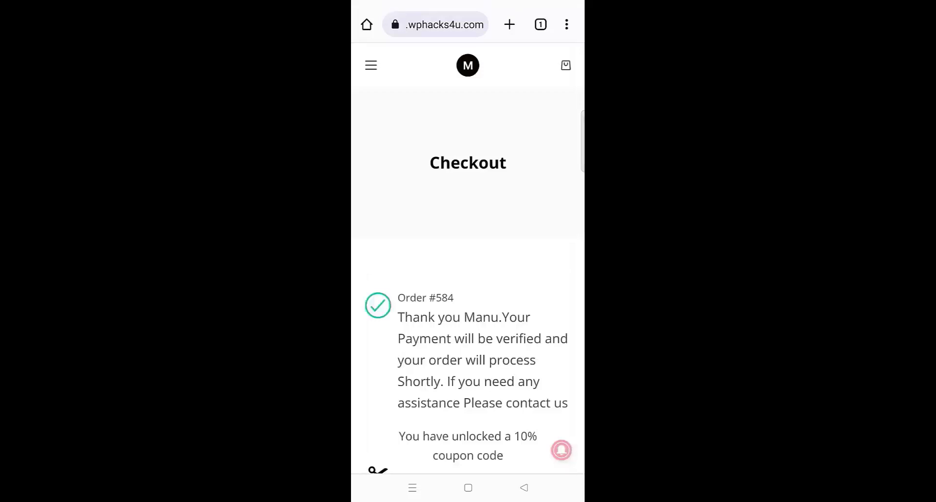
# View the order confirmation and expand the order status notification on the phone.
pyautogui.scroll(-3, 468, 292)
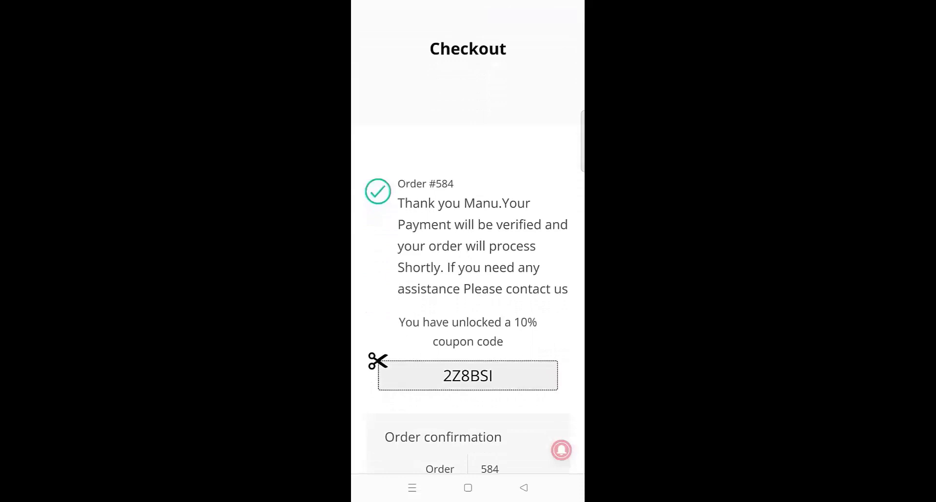
pyautogui.moveTo(507, 4); pyautogui.dragTo(507, 103)
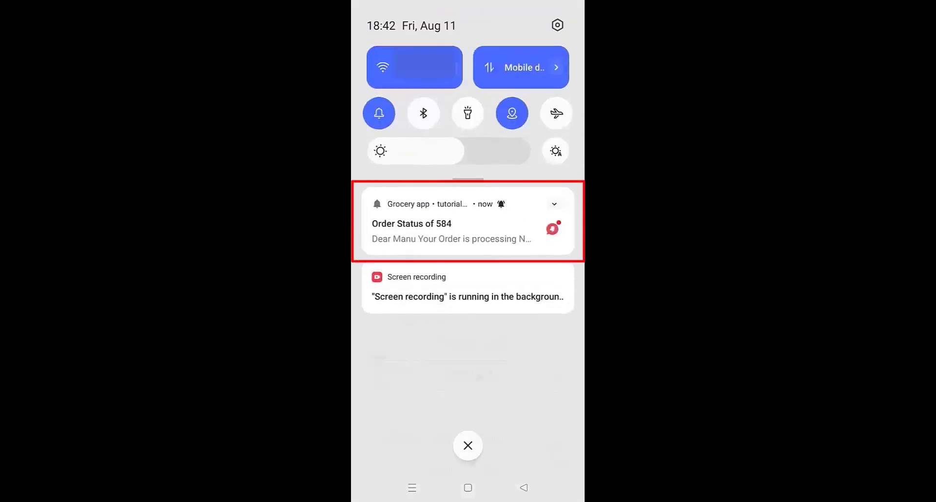
pyautogui.click(554, 203)
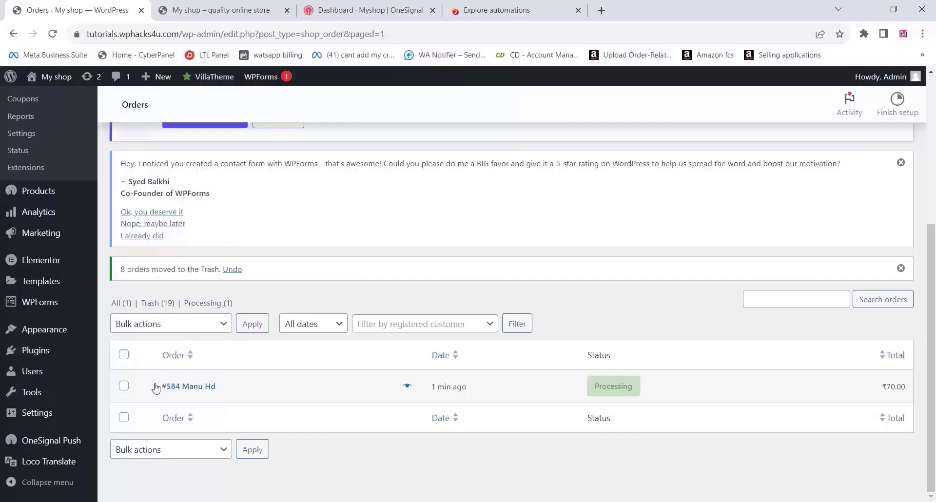
# Change the new processing order's status to completed in the WooCommerce orders list.
pyautogui.click(124, 388)
pyautogui.click(168, 324)
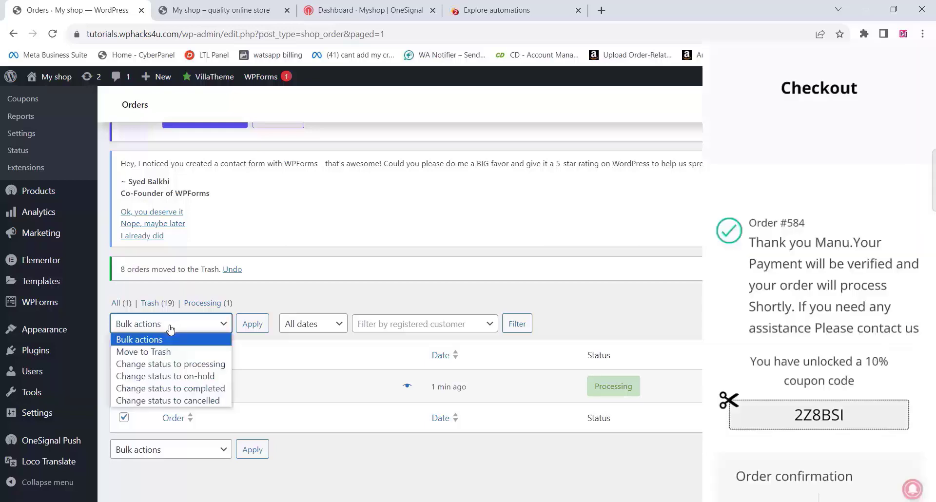
pyautogui.click(190, 388)
pyautogui.click(253, 328)
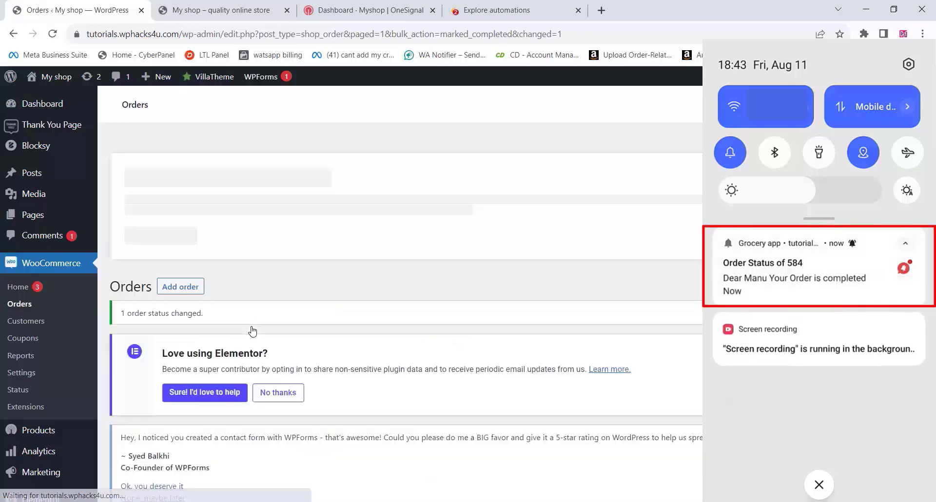
# Change the completed order's status to cancelled in the WooCommerce orders list.
pyautogui.scroll(-3, 252, 334)
pyautogui.scroll(-2, 253, 335)
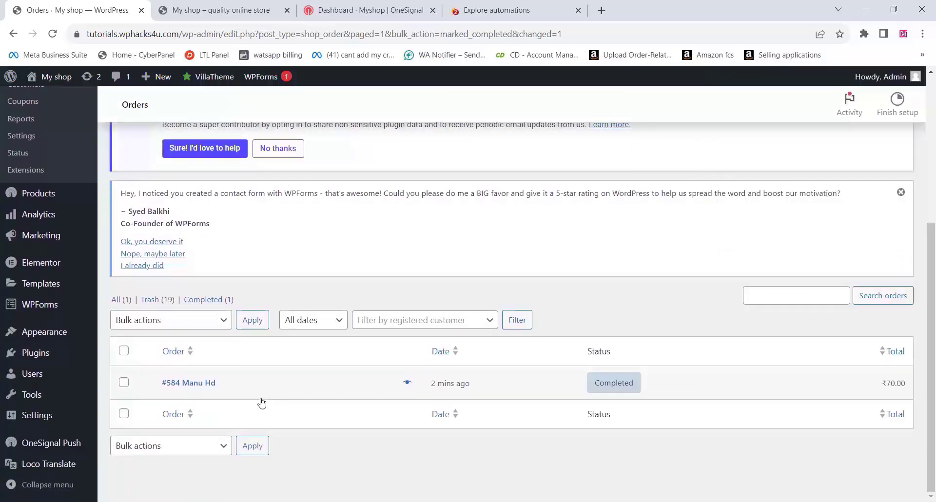
pyautogui.click(123, 383)
pyautogui.click(199, 322)
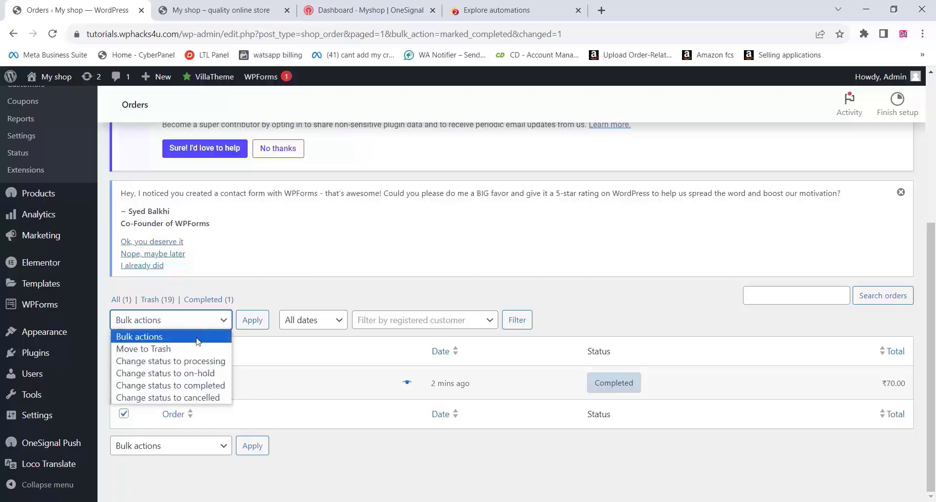
pyautogui.click(182, 398)
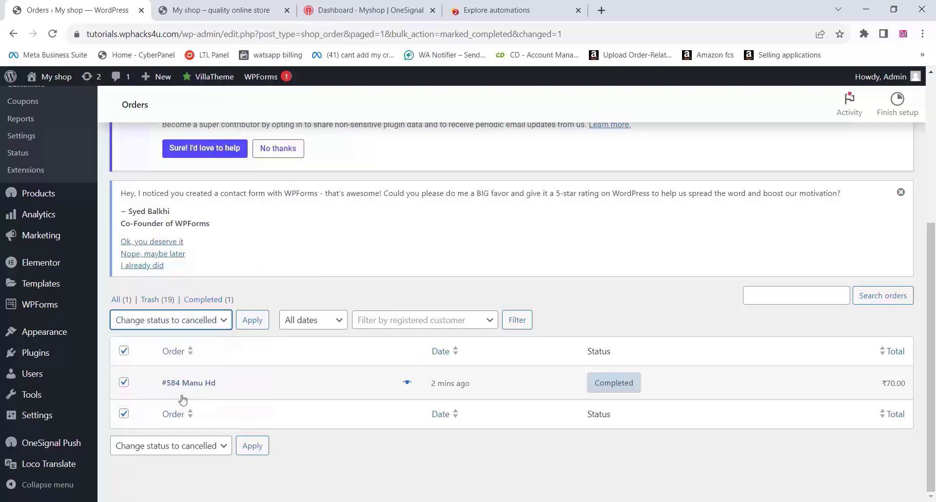
pyautogui.click(247, 327)
pyautogui.click(248, 326)
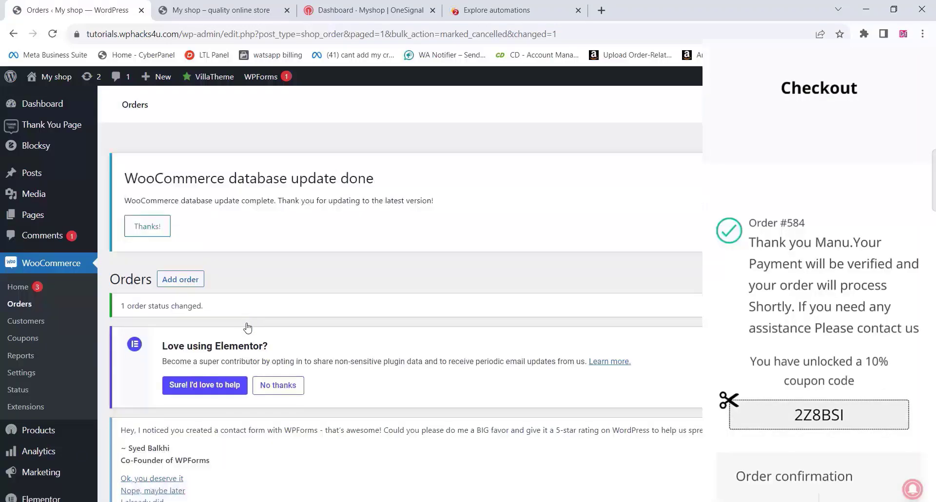
# Open the "Get 10% Discount" push notification on the phone and look through the linked backpack product page.
pyautogui.scroll(-5, 224, 377)
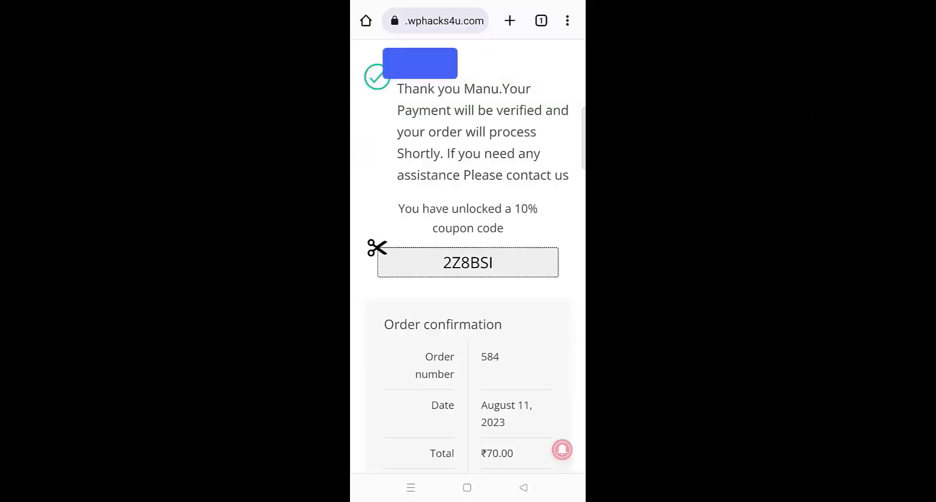
pyautogui.moveTo(468, 2); pyautogui.dragTo(468, 341)
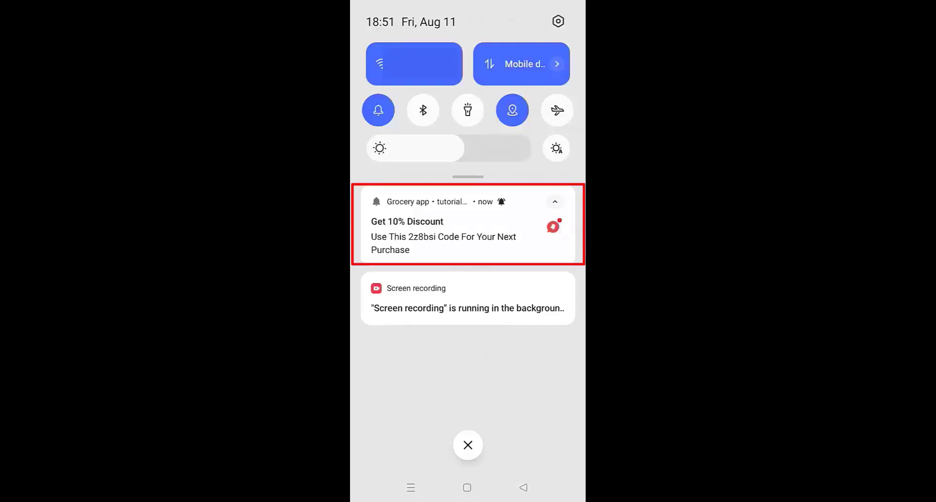
pyautogui.click(443, 229)
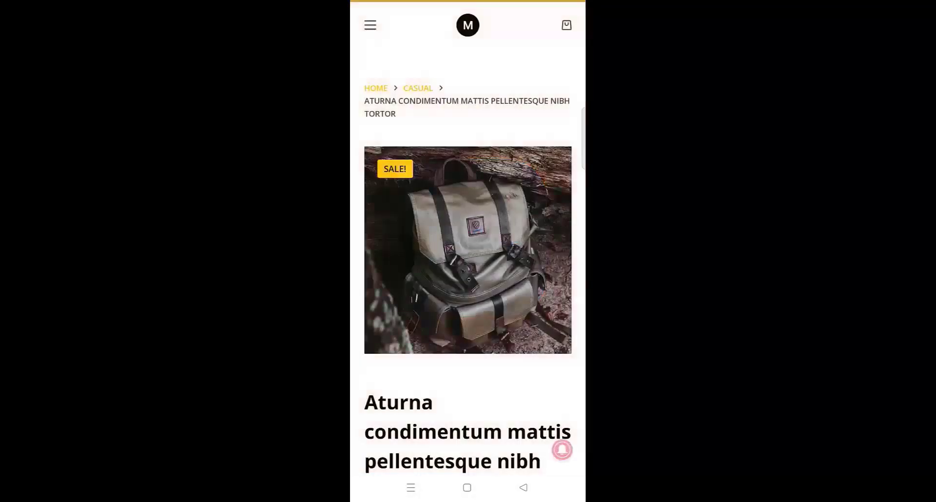
pyautogui.scroll(-6, 493, 419)
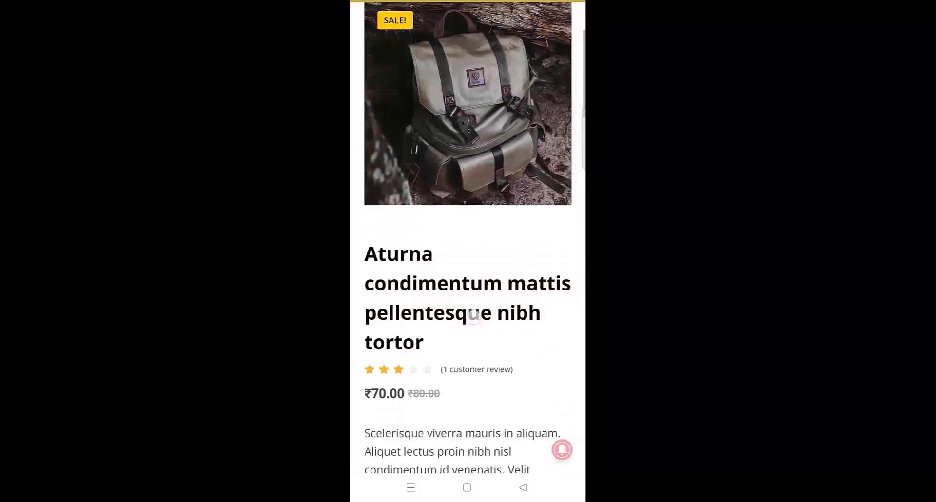
pyautogui.scroll(-5, 468, 293)
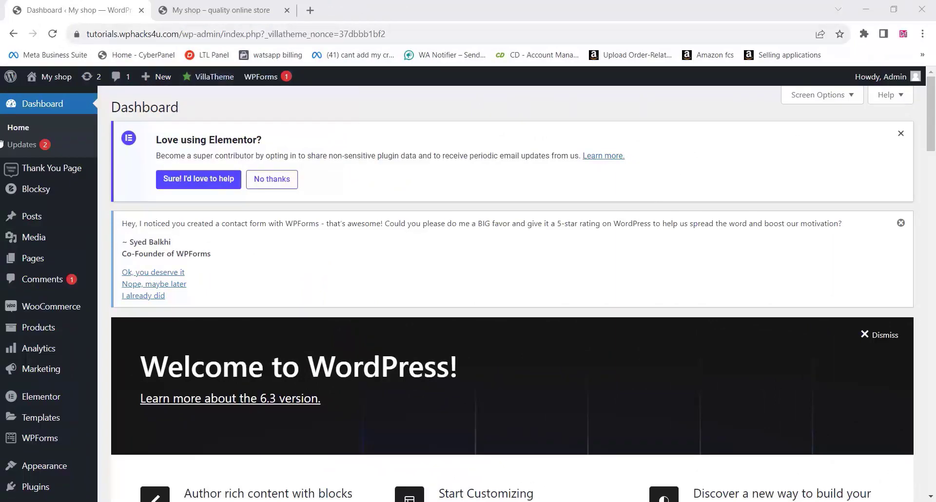
# Open the page for adding a new plugin in the WordPress admin.
pyautogui.scroll(-4, 45, 218)
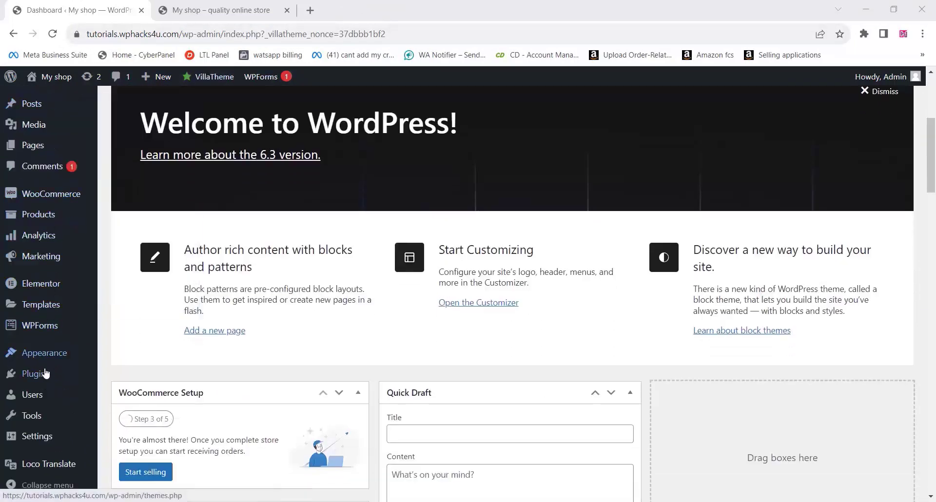
pyautogui.moveTo(46, 374)
pyautogui.click(139, 398)
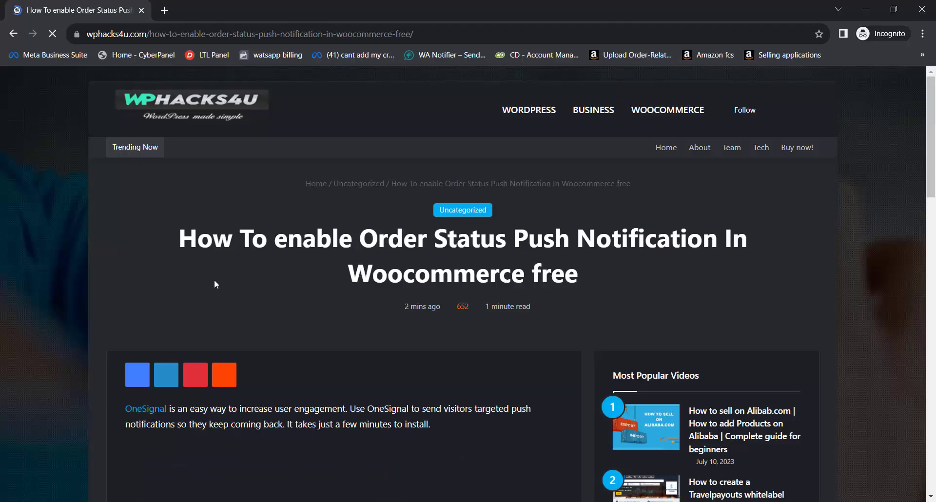
# Open the free download form in the order status push notification article and select the plugin title "OneSignal– Web Push Notifications".
pyautogui.scroll(-3, 200, 284)
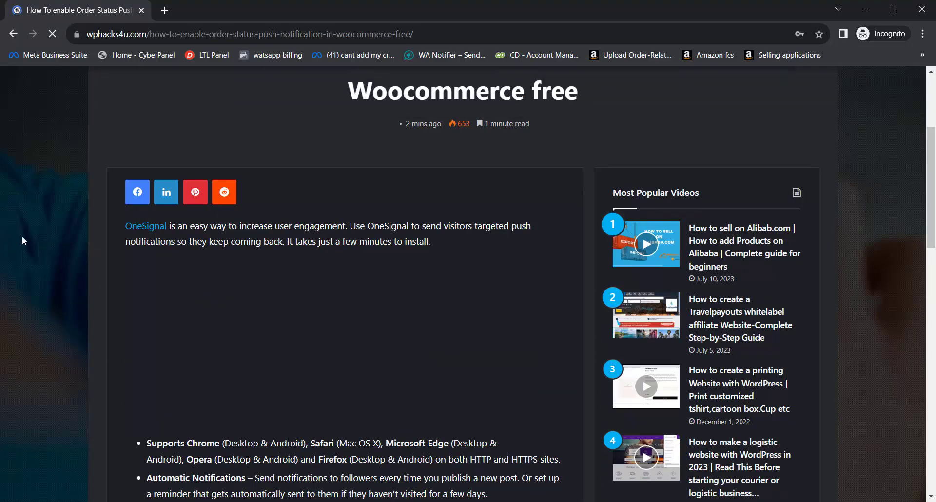
pyautogui.scroll(3, 20, 232)
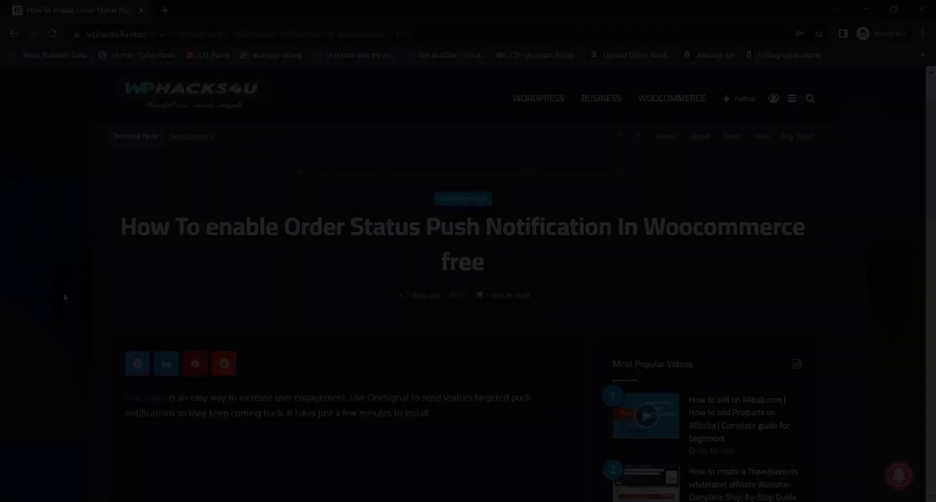
pyautogui.scroll(-7, 63, 295)
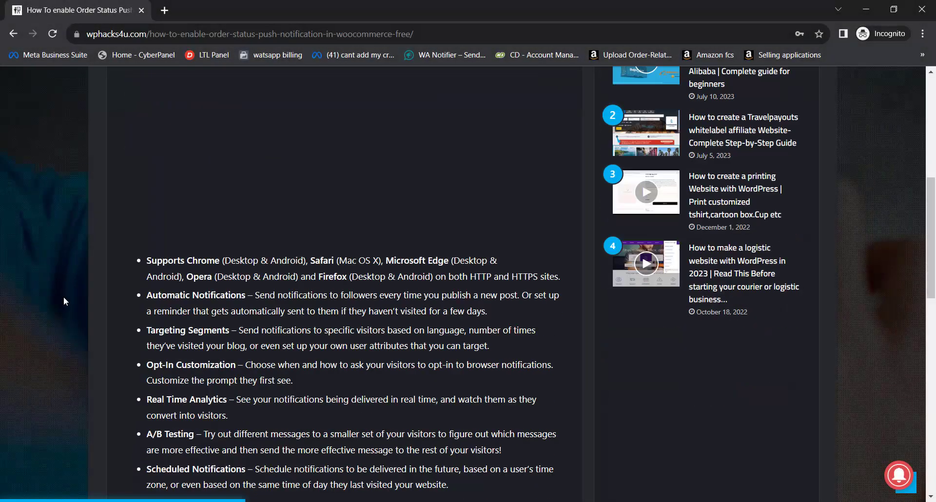
pyautogui.scroll(-6, 63, 296)
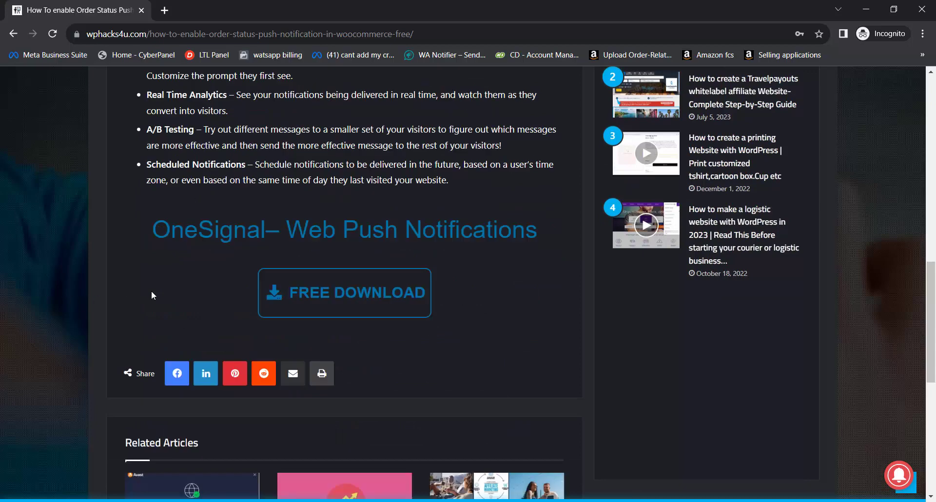
pyautogui.click(334, 301)
pyautogui.click(301, 383)
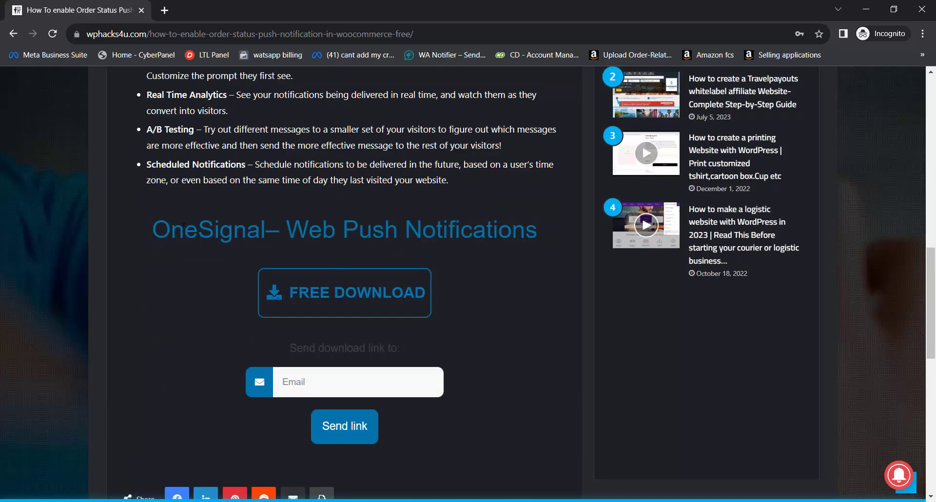
pyautogui.moveTo(166, 233); pyautogui.dragTo(529, 235)
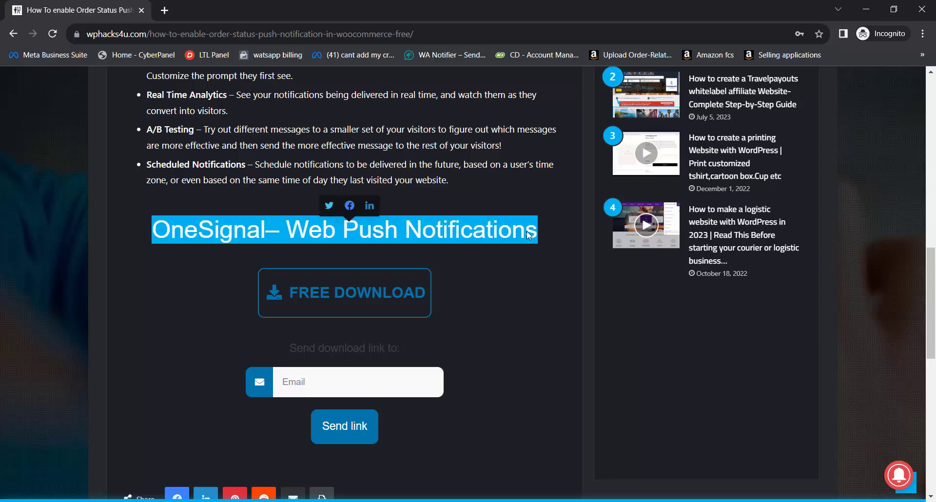
# Open the form for uploading a plugin zip file in the WordPress admin.
pyautogui.click(489, 230)
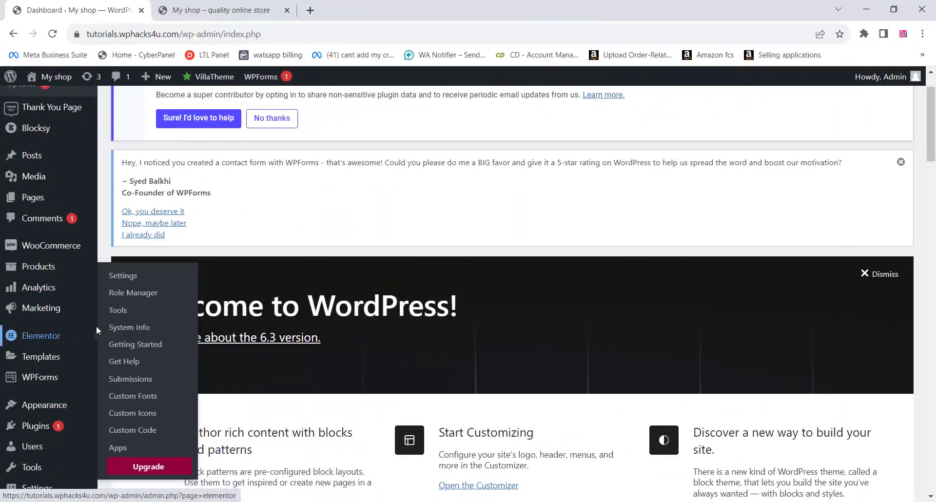
pyautogui.moveTo(41, 422)
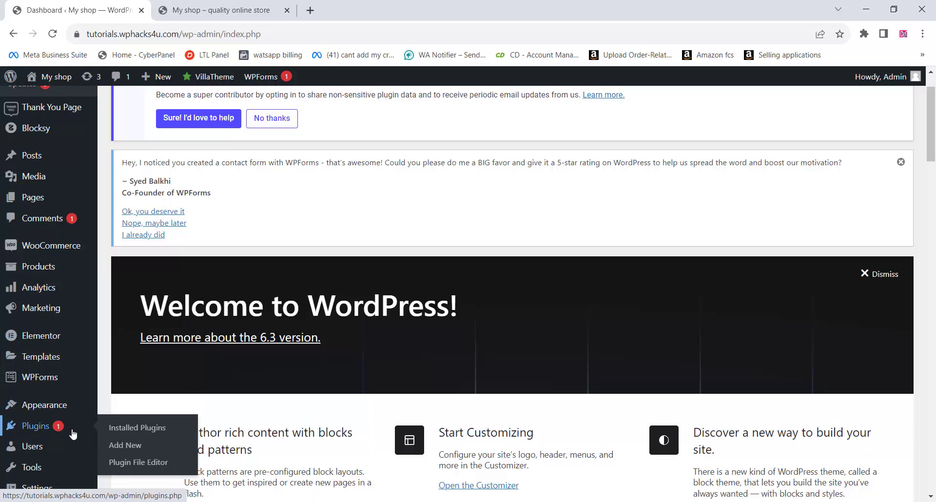
pyautogui.click(121, 447)
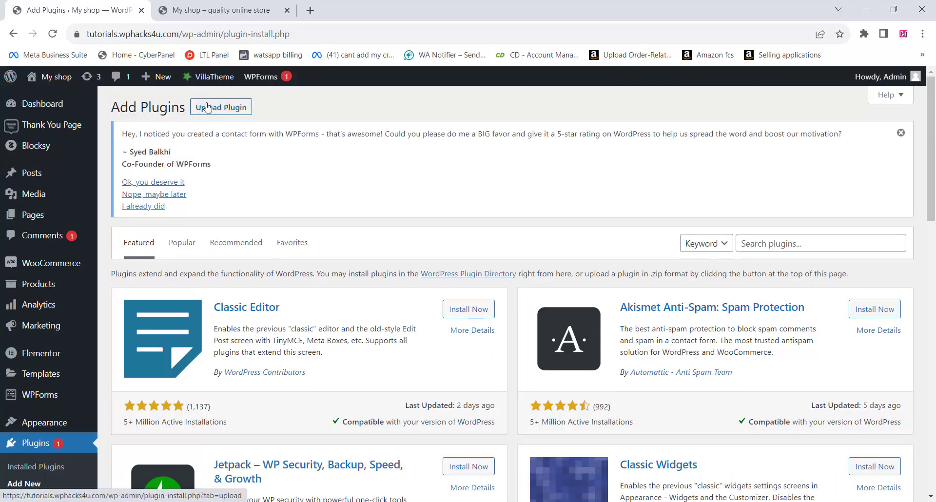
pyautogui.click(206, 111)
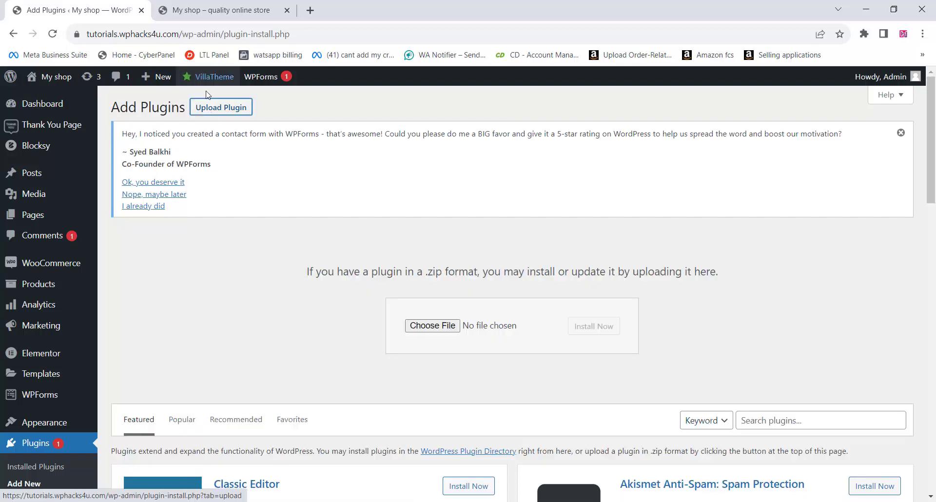
# Upload the plugin archive onesignal-free-web-push-notifications.2.4.0, install it and activate the plugin.
pyautogui.click(432, 325)
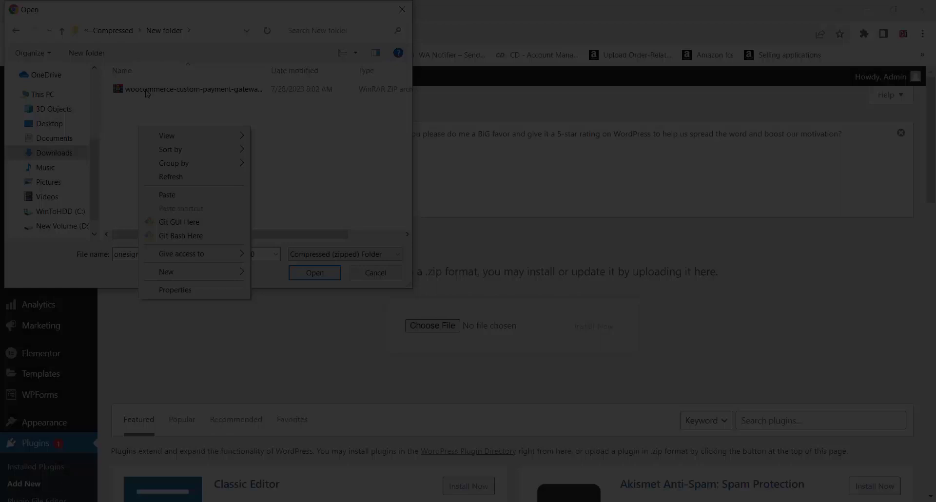
pyautogui.click(147, 89)
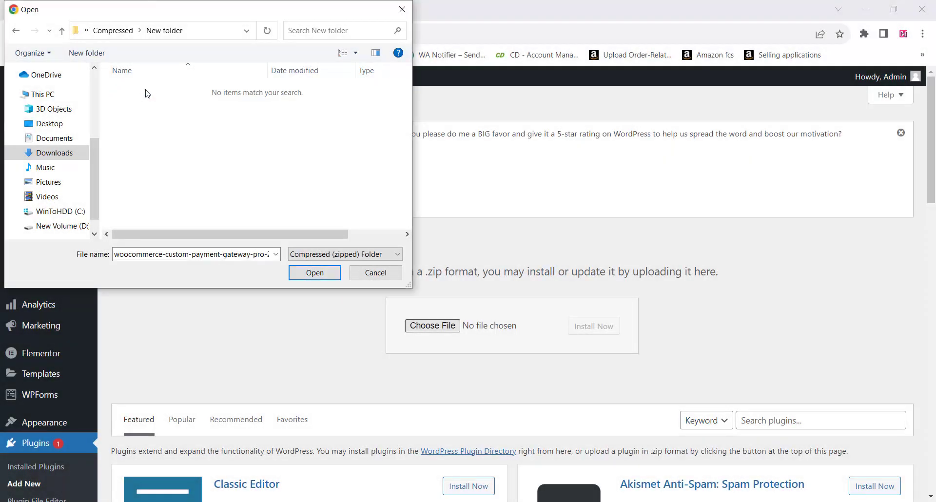
pyautogui.click(147, 89)
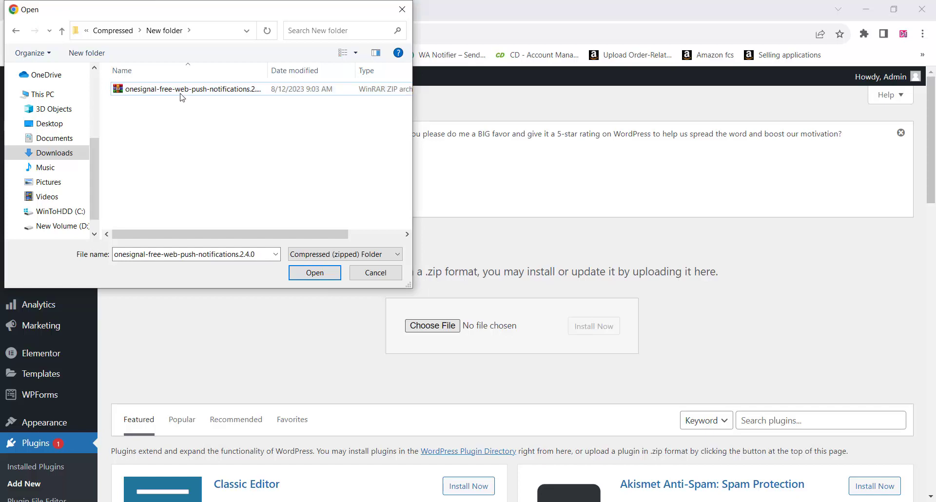
pyautogui.click(148, 93)
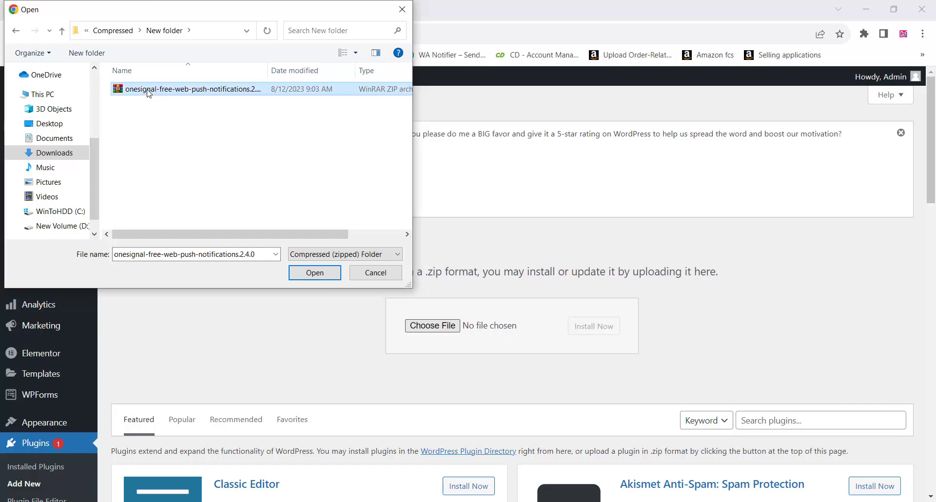
pyautogui.click(314, 273)
pyautogui.click(593, 326)
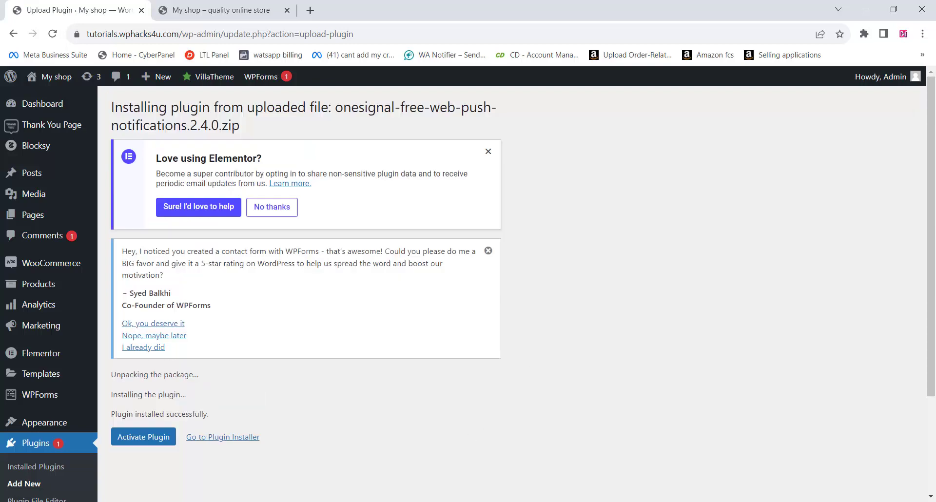
pyautogui.click(133, 441)
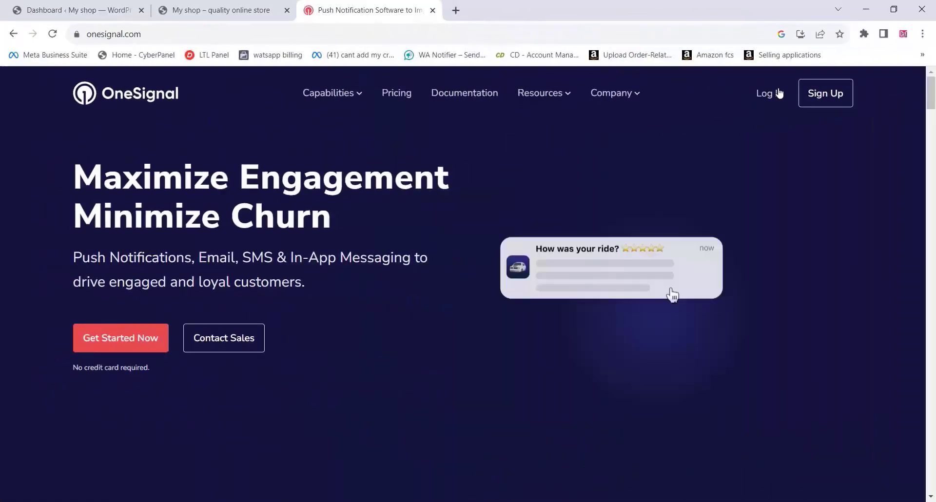
# View the OneSignal account sign-up form and switch to logging in with an existing account.
pyautogui.click(817, 97)
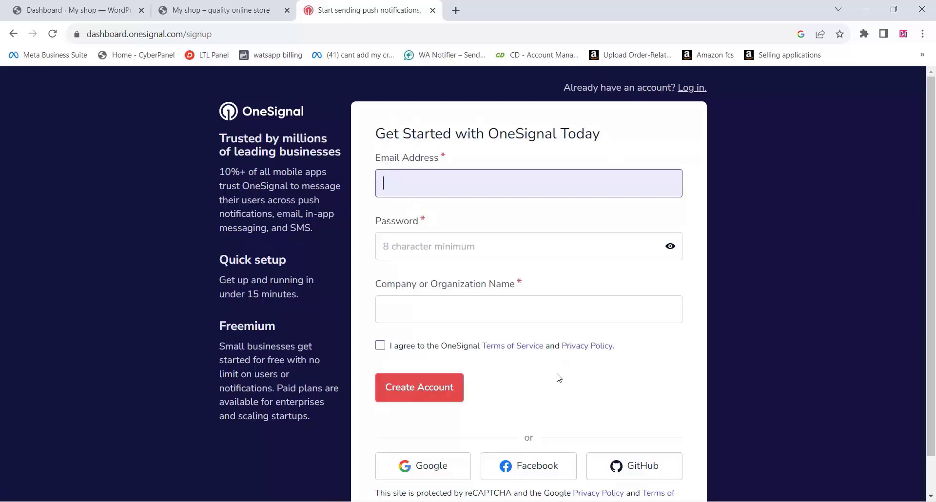
pyautogui.scroll(-1, 542, 384)
pyautogui.scroll(1, 543, 380)
pyautogui.click(689, 90)
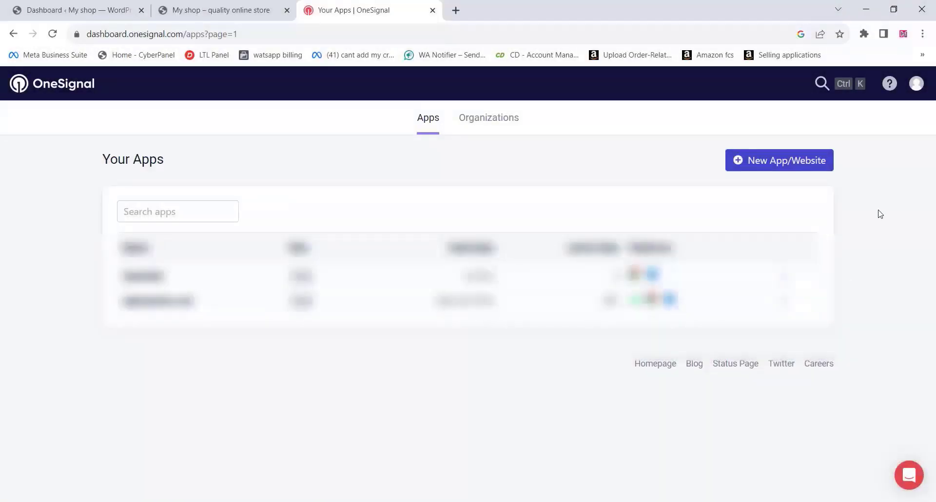
# Start a new OneSignal app/website named "Myshop" in the organization "tuts".
pyautogui.click(768, 163)
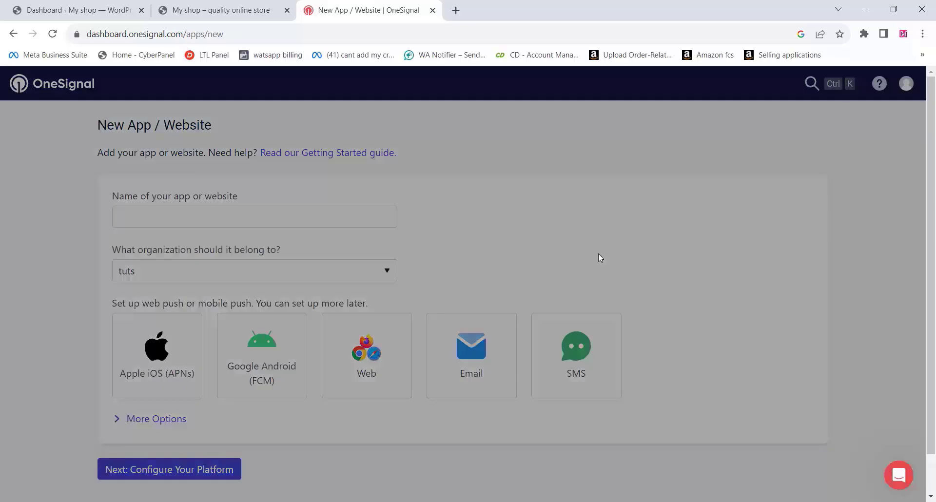
pyautogui.click(615, 145)
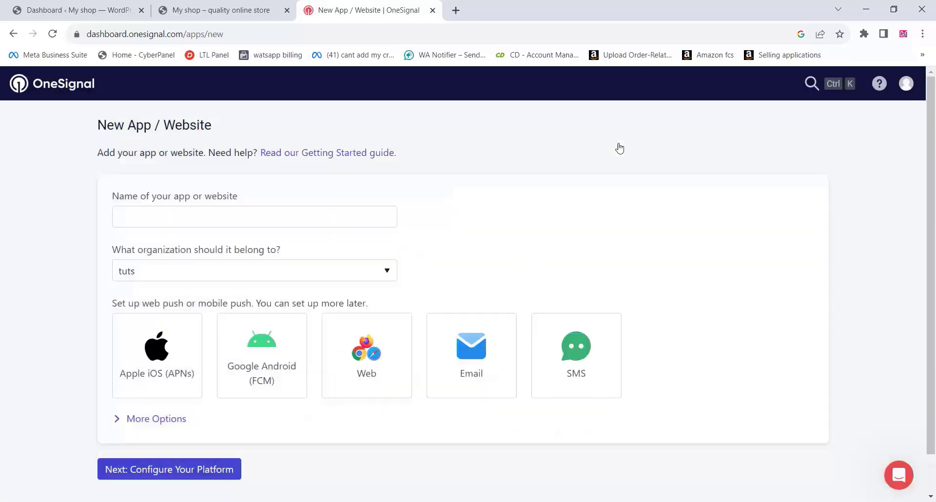
pyautogui.click(134, 217)
pyautogui.write('Myshop')
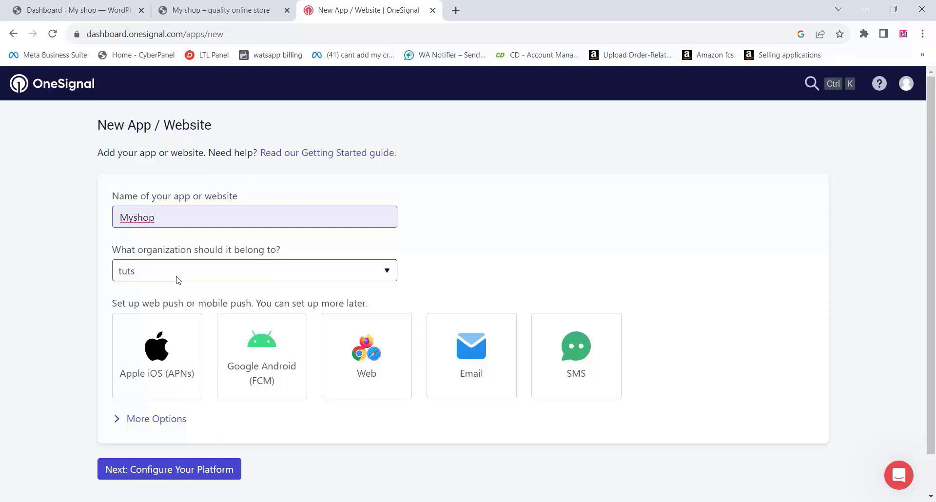
pyautogui.click(178, 278)
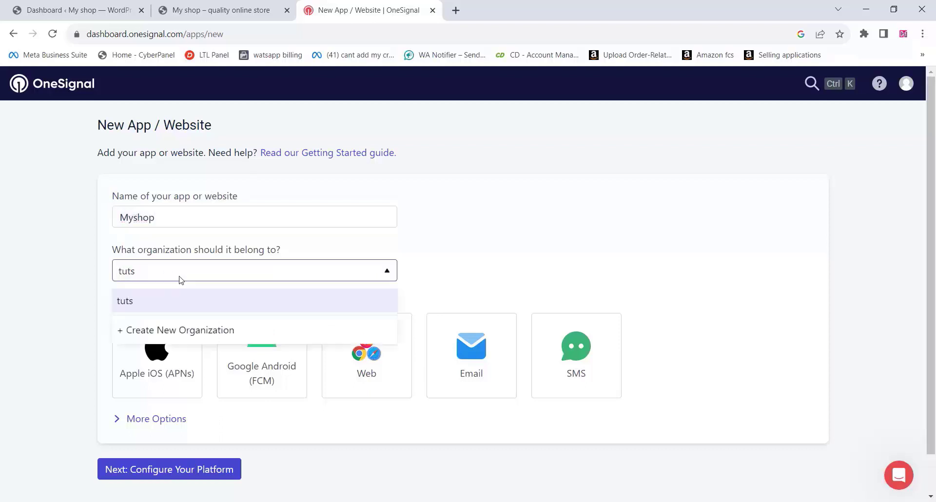
pyautogui.click(157, 295)
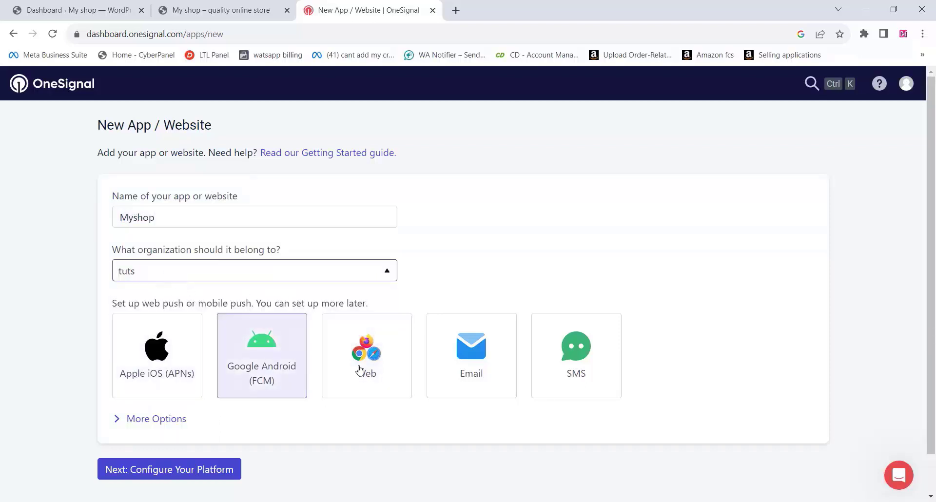
# Select Web as the push platform for the new app and continue to its platform configuration.
pyautogui.click(358, 350)
pyautogui.click(150, 422)
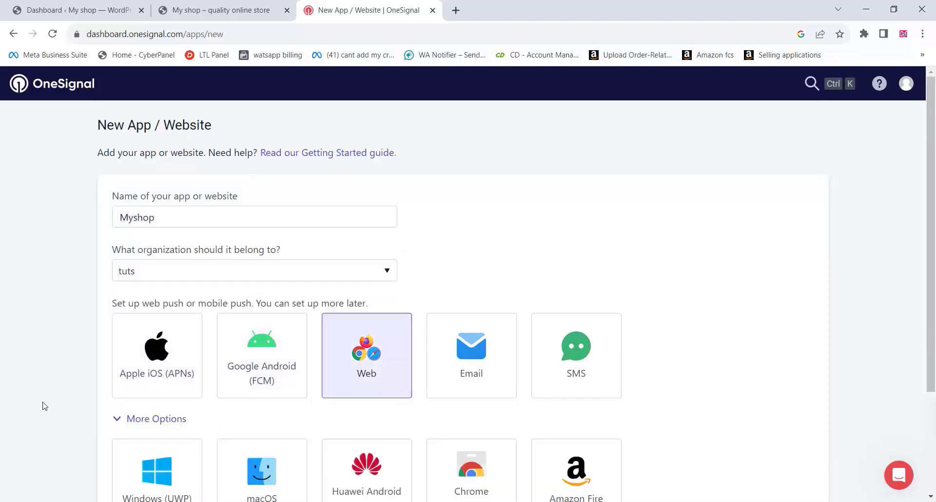
pyautogui.scroll(-3, 47, 403)
pyautogui.click(141, 278)
pyautogui.click(186, 424)
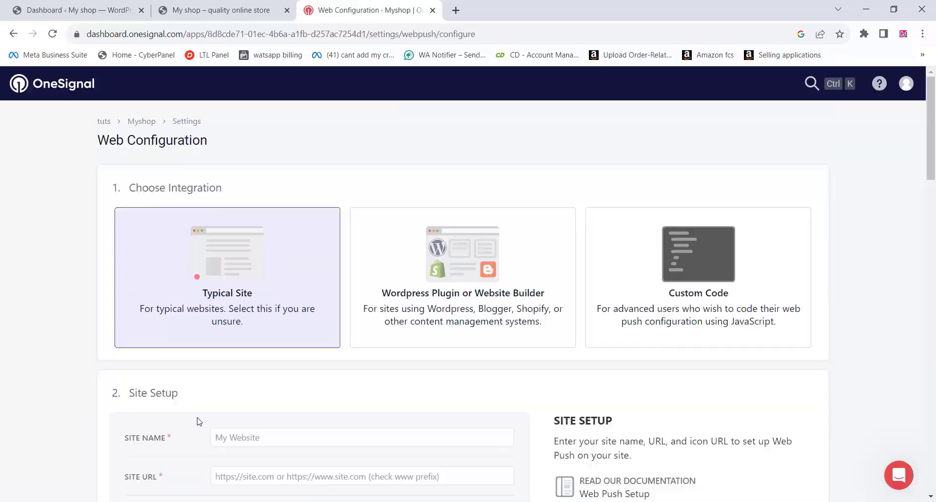
# Choose the Wordpress Plugin or Website Builder integration with WordPress as the website builder.
pyautogui.click(468, 278)
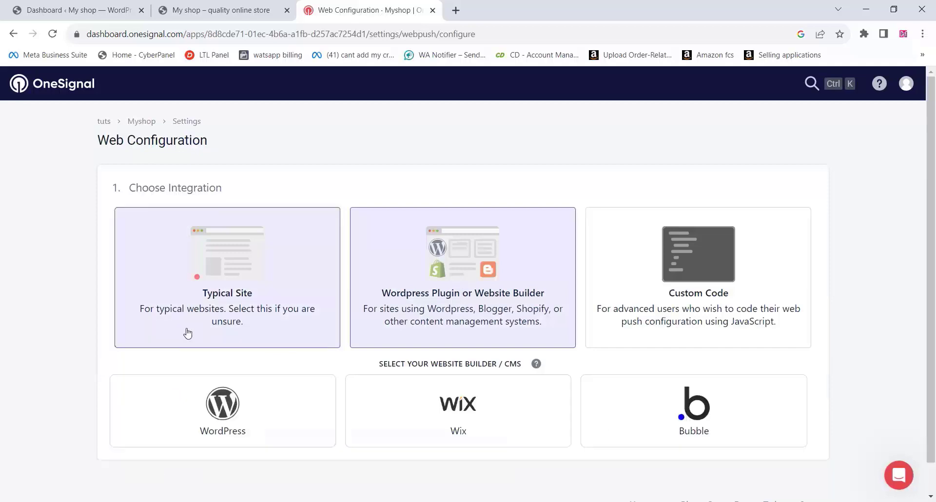
pyautogui.scroll(-1, 205, 351)
pyautogui.click(241, 378)
pyautogui.scroll(-2, 45, 385)
pyautogui.scroll(-3, 45, 385)
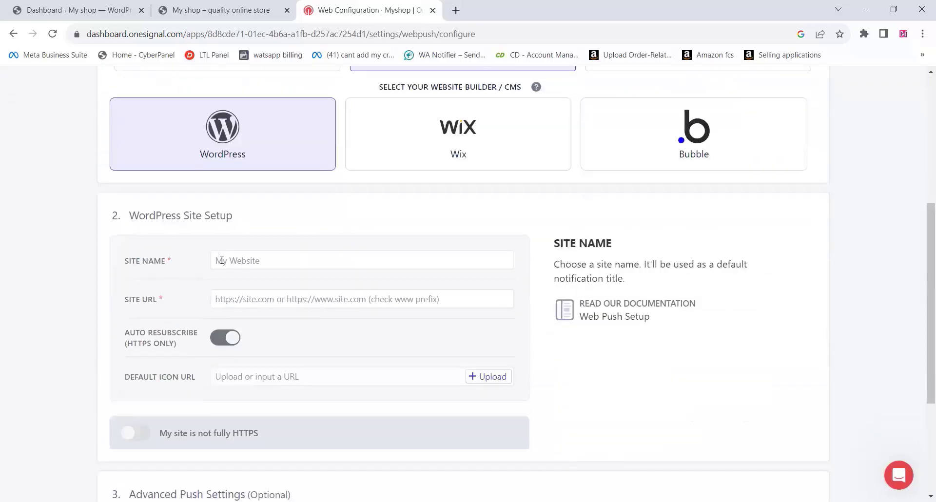
pyautogui.click(247, 263)
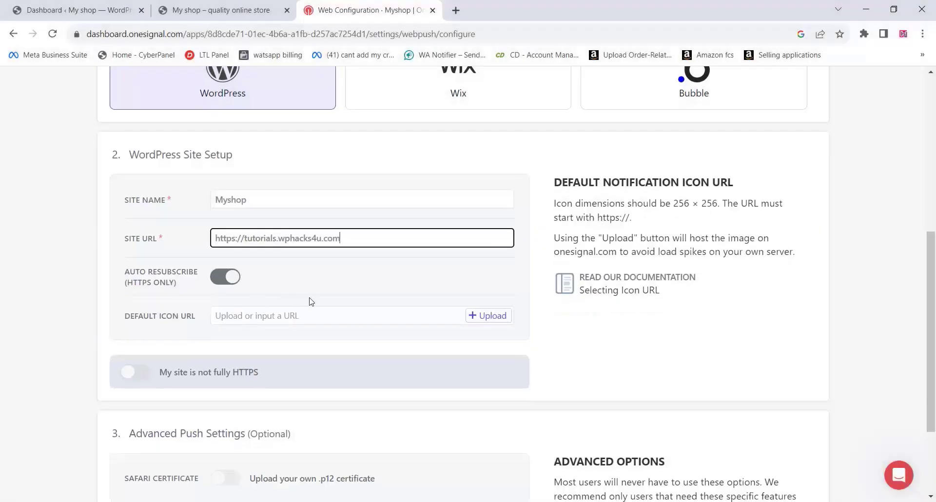
# Upload the image file "icon" from the computer as the site's default notification icon.
pyautogui.click(493, 317)
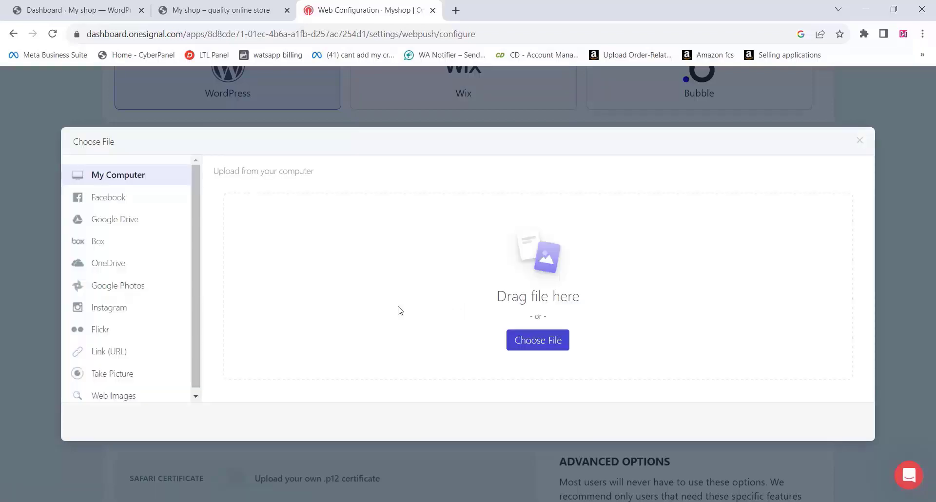
pyautogui.click(556, 344)
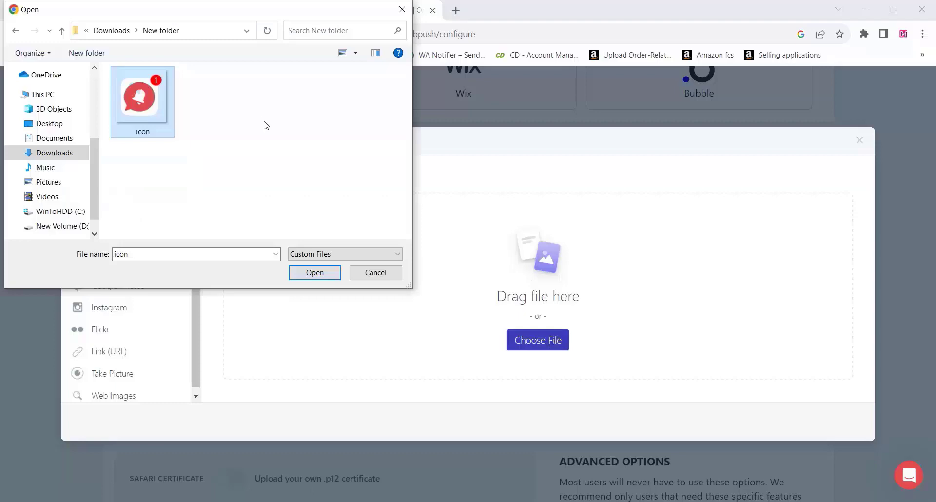
pyautogui.click(314, 273)
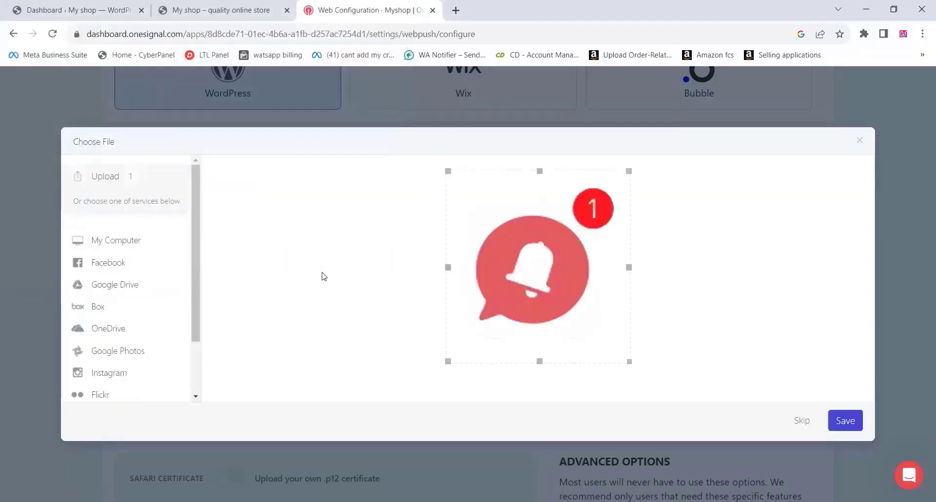
pyautogui.click(841, 424)
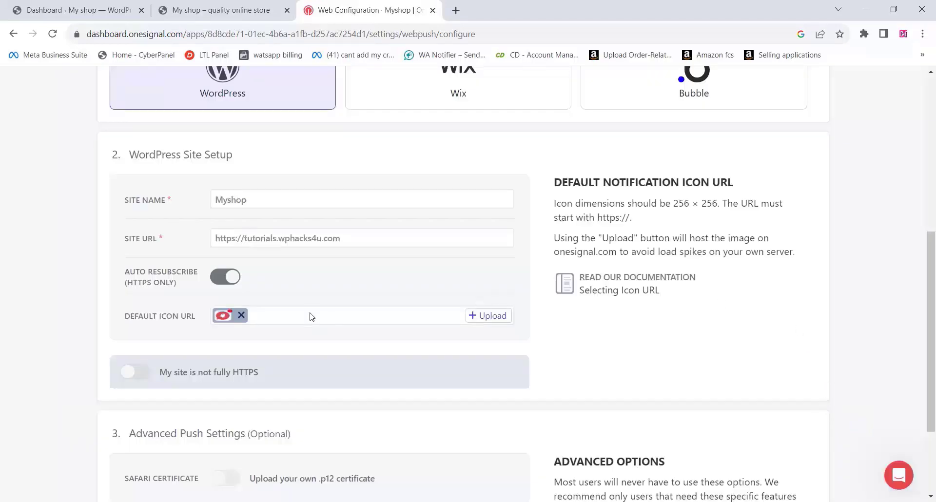
# Review the HTTPS and Safari certificate options and save the web configuration.
pyautogui.moveTo(308, 371)
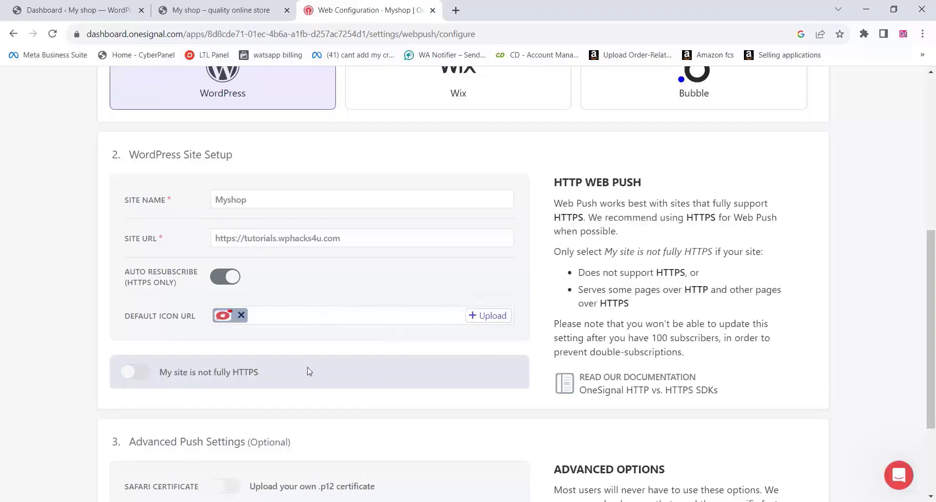
pyautogui.scroll(-3, 309, 370)
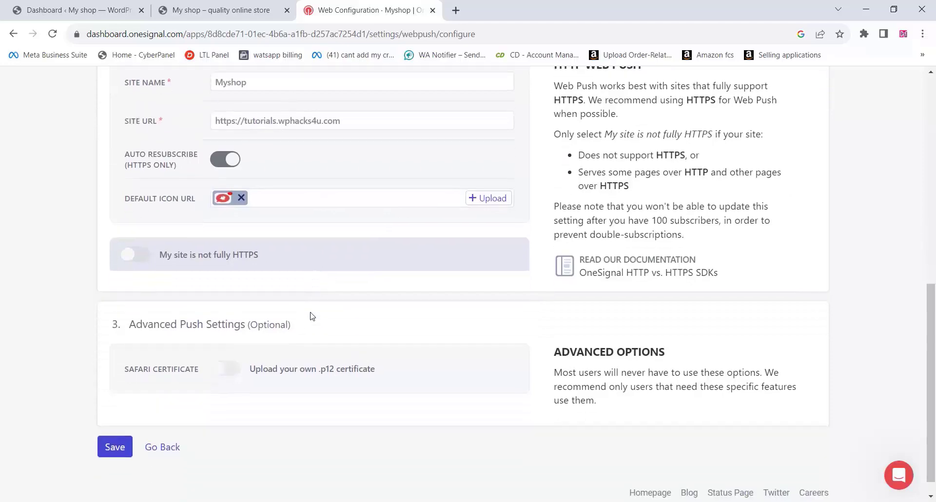
pyautogui.moveTo(227, 344)
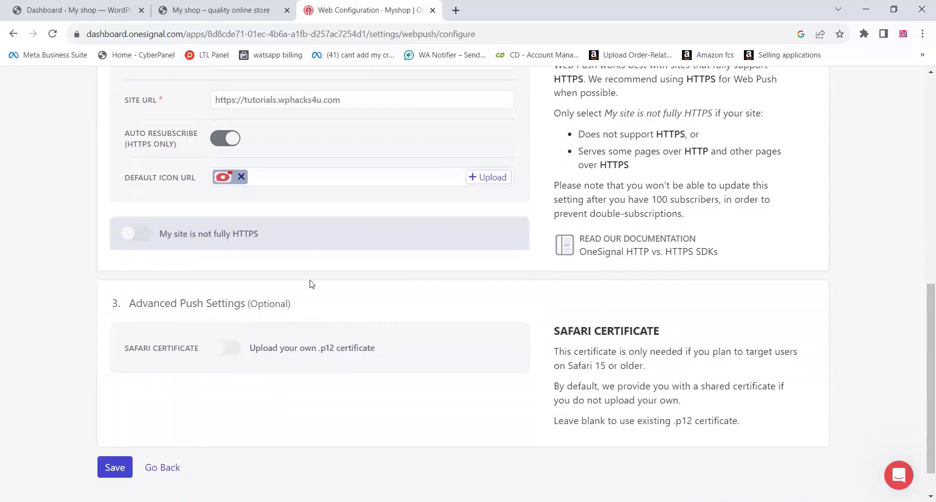
pyautogui.scroll(-1, 312, 287)
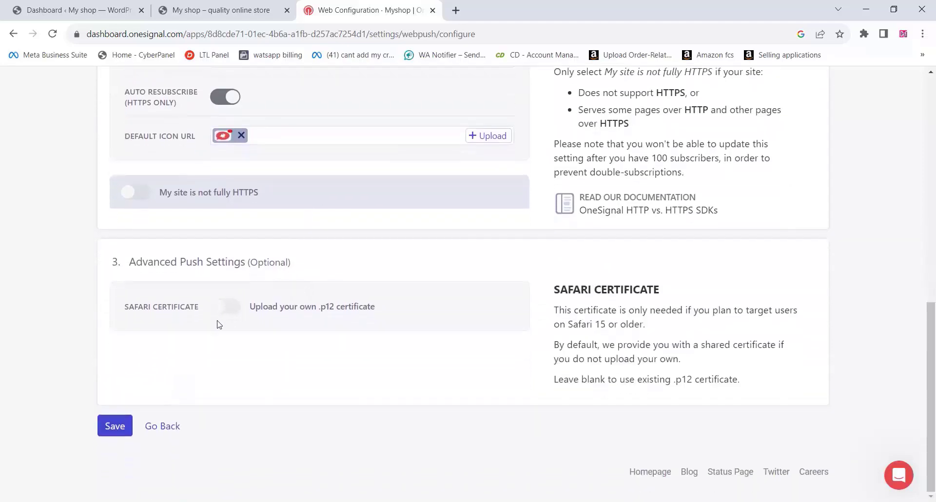
pyautogui.click(116, 426)
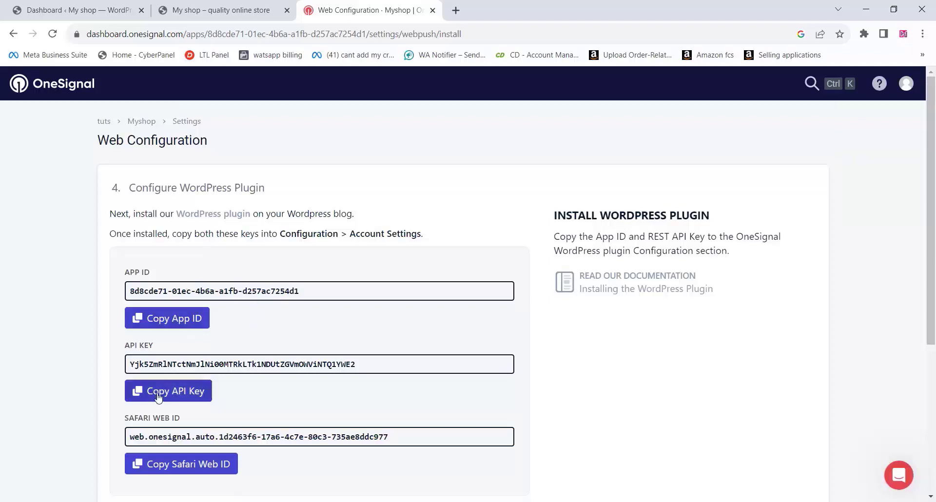
# Copy the OneSignal app ID and open the OneSignal Push configuration page in the WordPress admin.
pyautogui.click(167, 326)
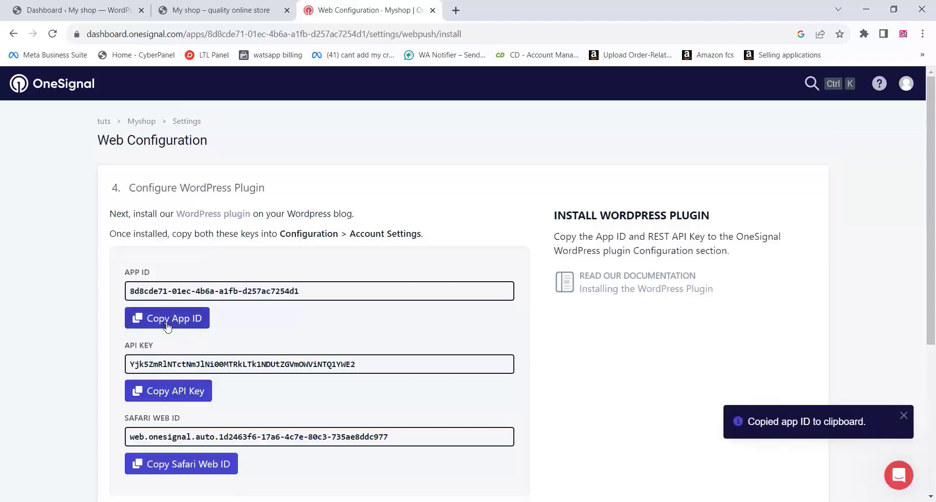
pyautogui.click(97, 5)
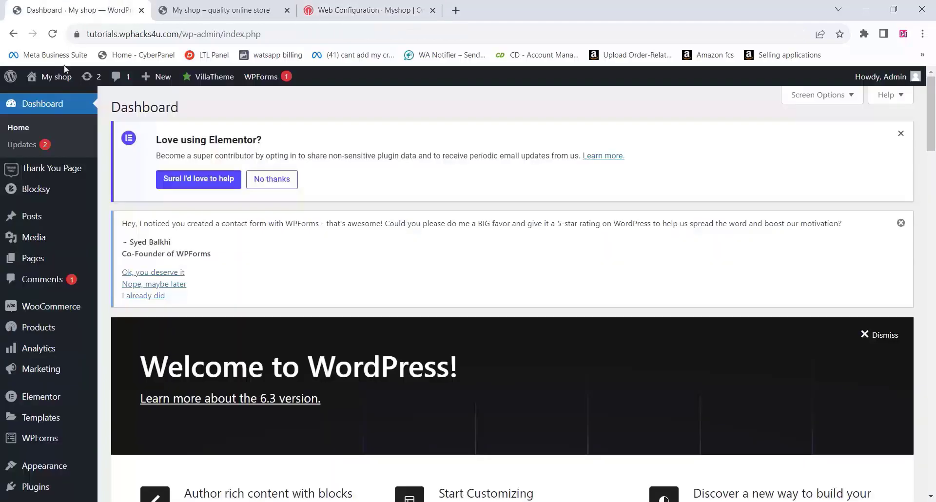
pyautogui.scroll(-10, 47, 371)
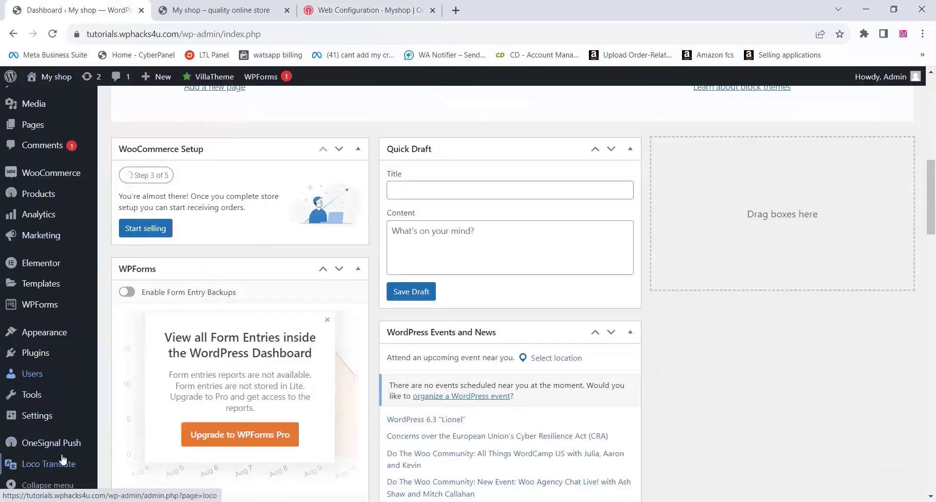
pyautogui.click(65, 445)
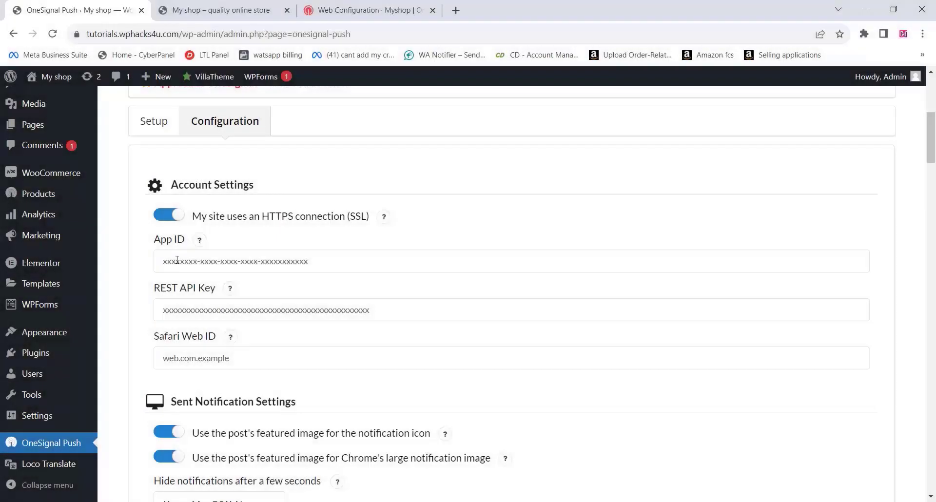
# Paste the copied app ID into the plugin's App ID field and transfer the OneSignal API key into the REST API Key field.
pyautogui.rightClick(177, 260)
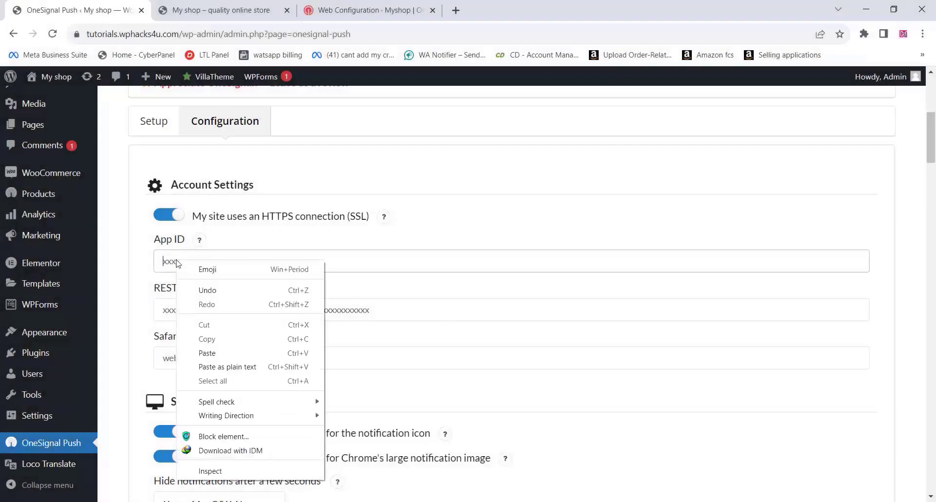
pyautogui.click(196, 356)
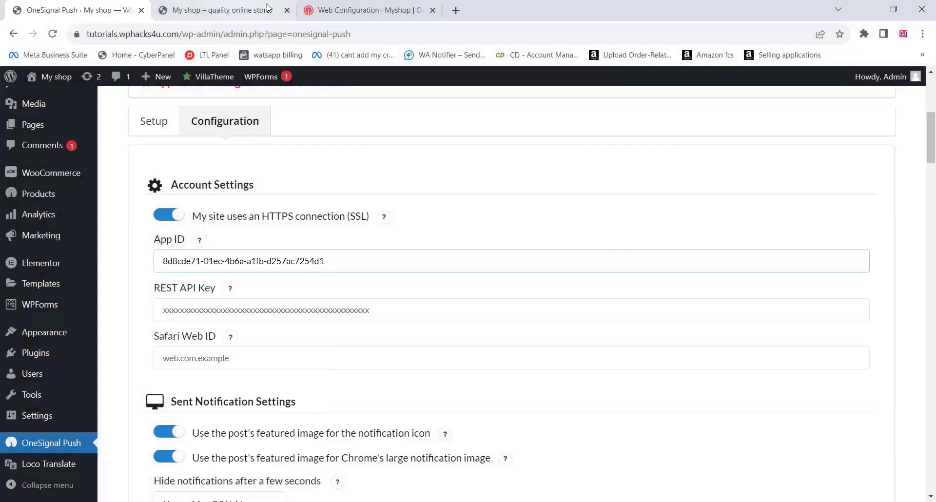
pyautogui.click(363, 14)
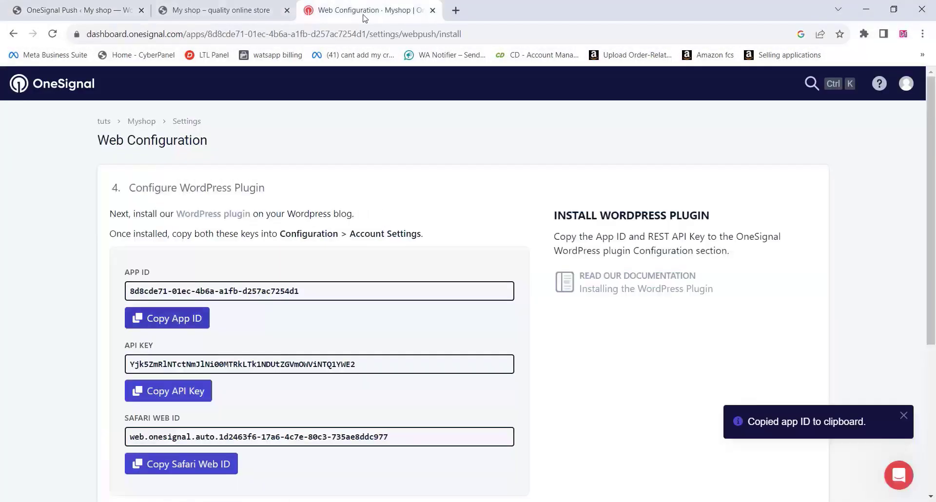
pyautogui.click(170, 395)
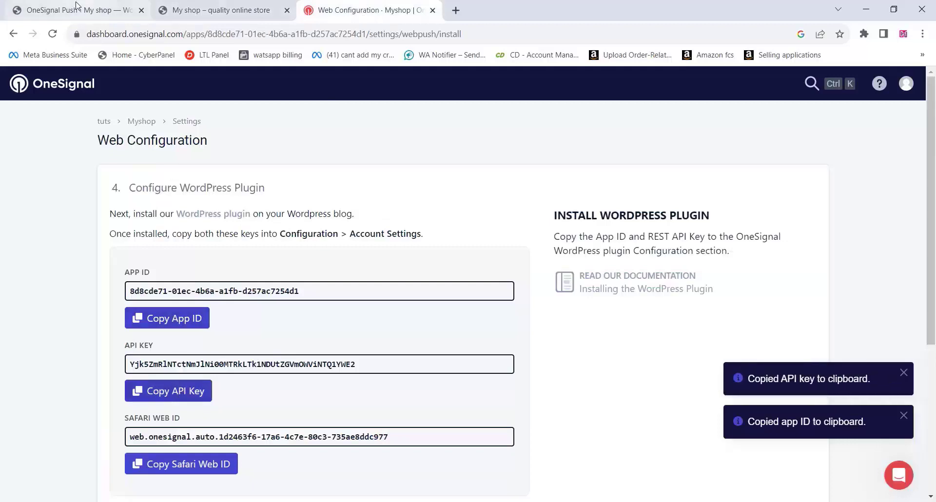
pyautogui.click(77, 10)
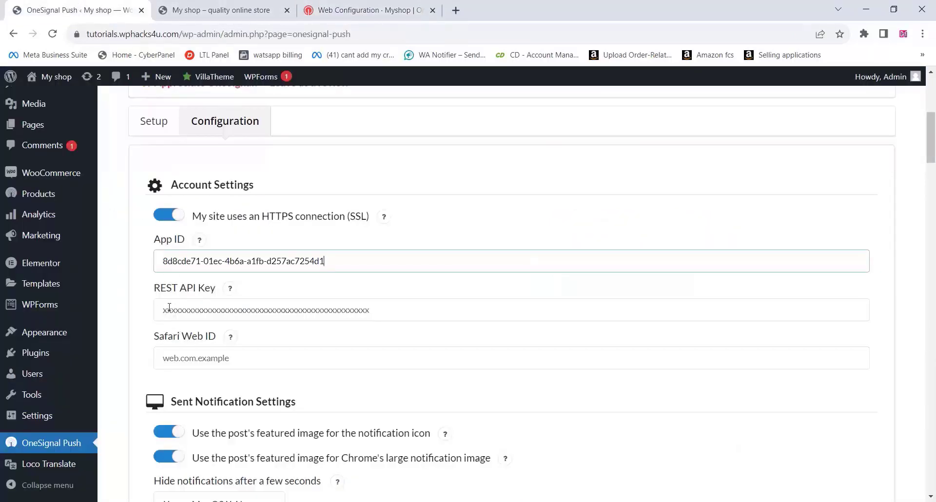
pyautogui.rightClick(168, 307)
pyautogui.click(214, 178)
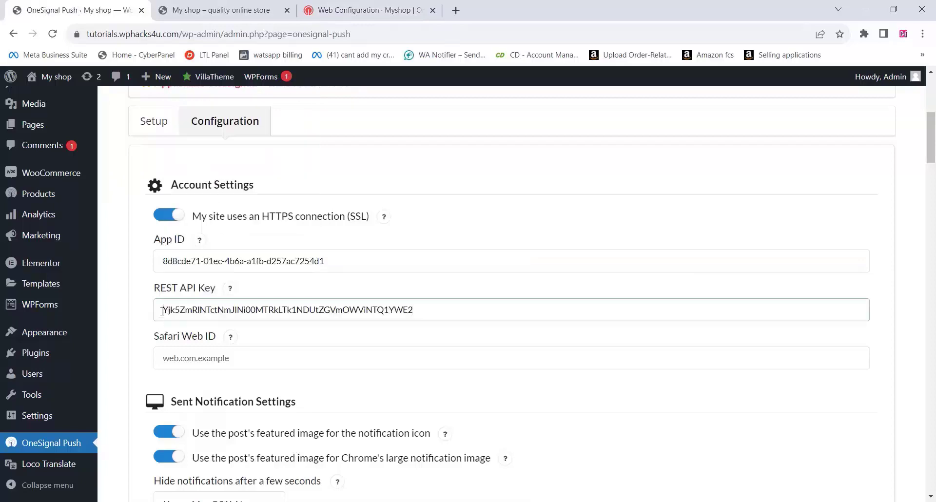
# Set the prompt's action message to "We'd like you to send Order Push Notifications. You can Unsubscribe at any time".
pyautogui.scroll(-8, 117, 341)
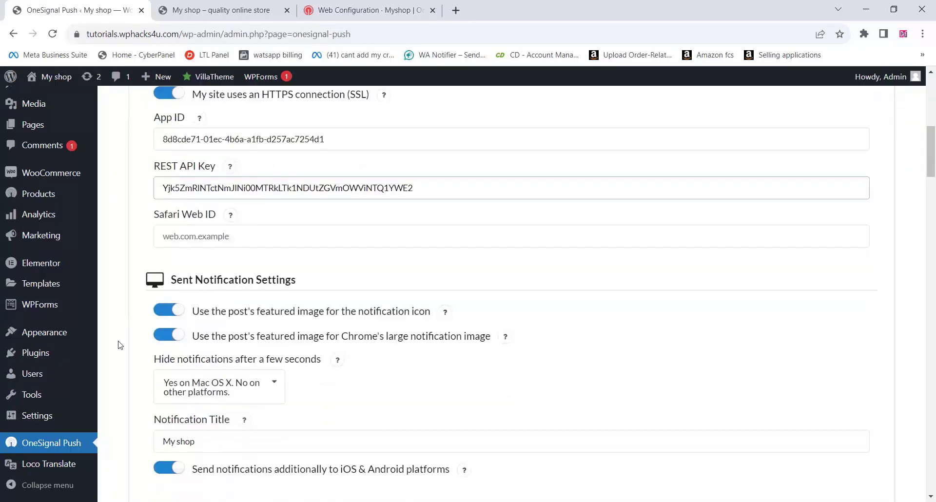
pyautogui.scroll(-10, 116, 348)
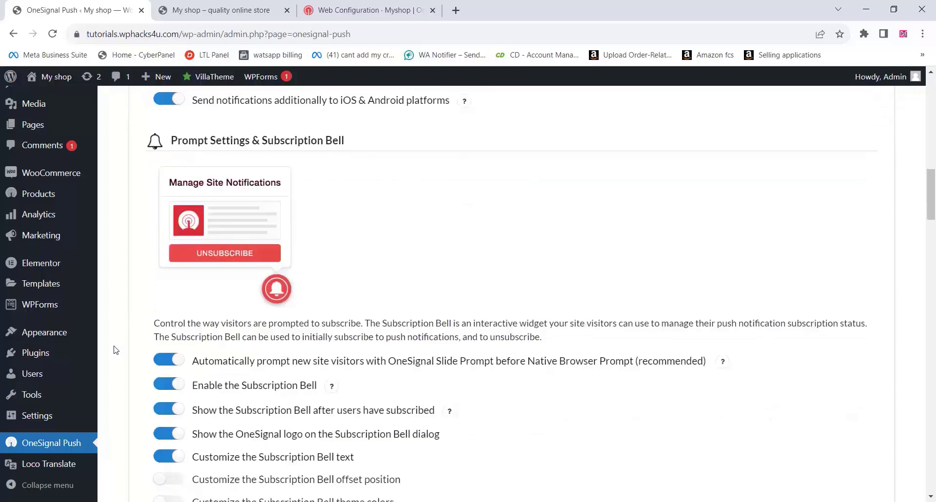
pyautogui.scroll(-9, 116, 350)
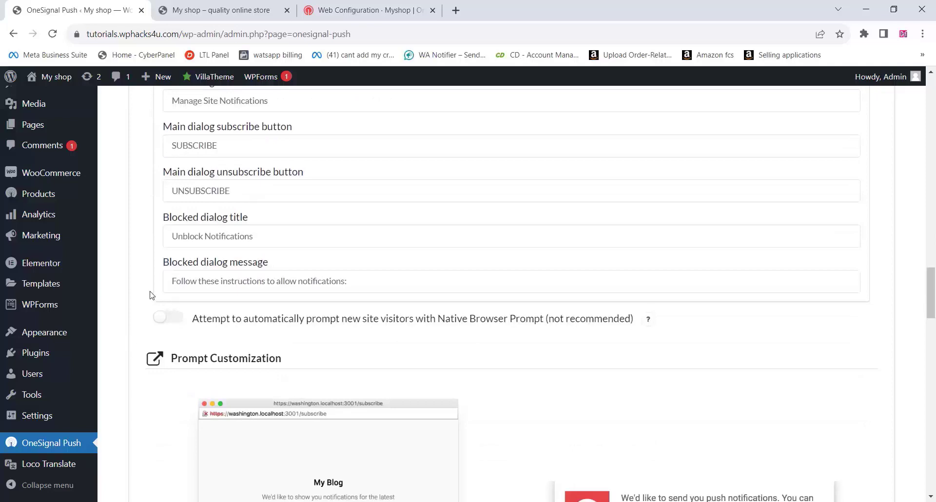
pyautogui.scroll(-4, 148, 302)
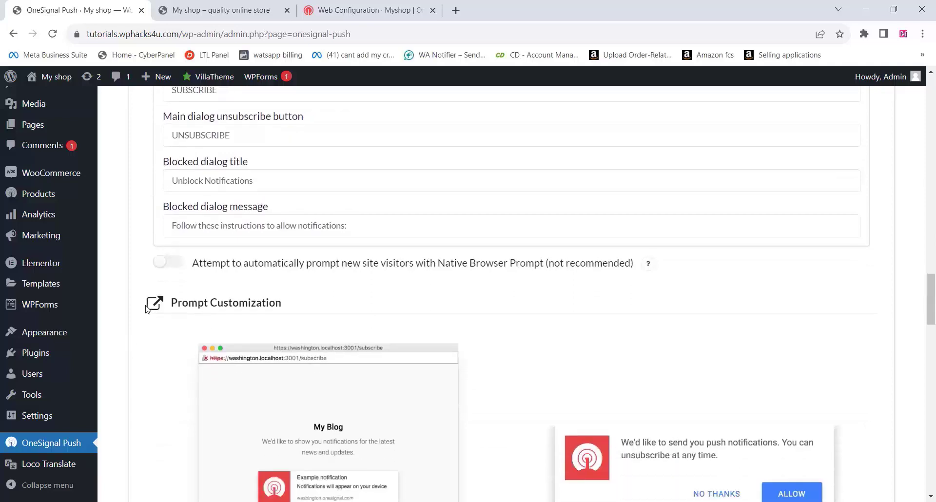
pyautogui.scroll(-3, 145, 312)
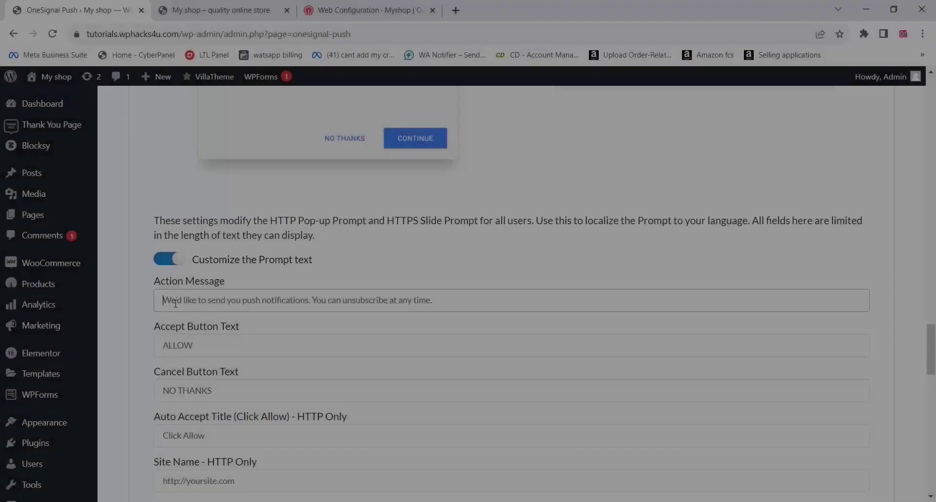
pyautogui.rightClick(178, 302)
pyautogui.click(228, 176)
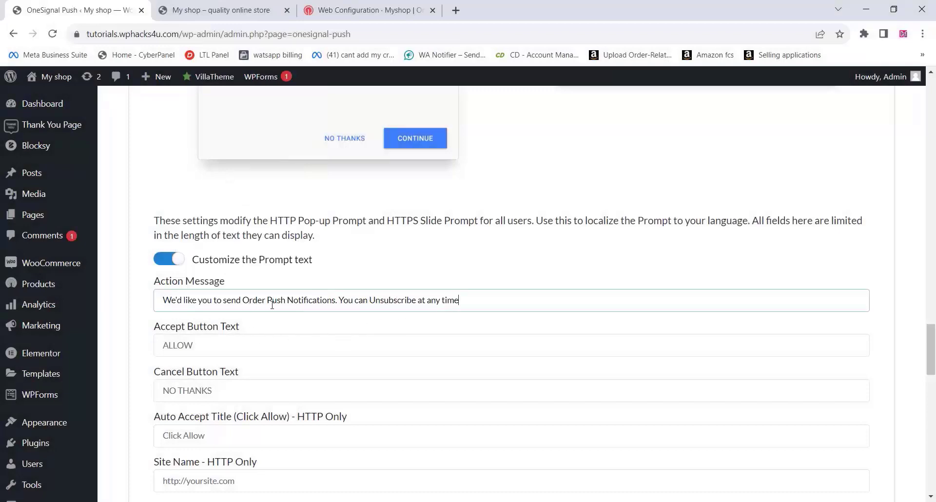
# Review the remaining prompt, welcome and automatic notification settings and save the OneSignal plugin configuration.
pyautogui.scroll(-2, 265, 320)
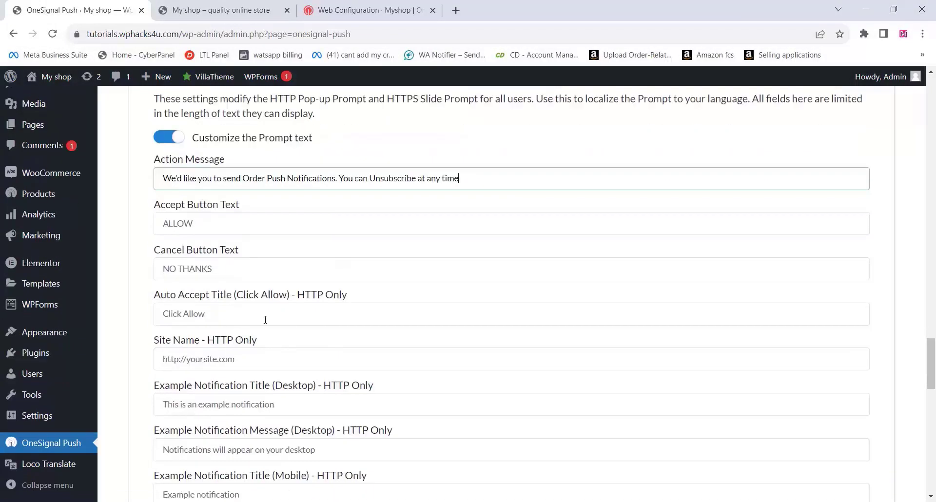
pyautogui.scroll(-2, 238, 312)
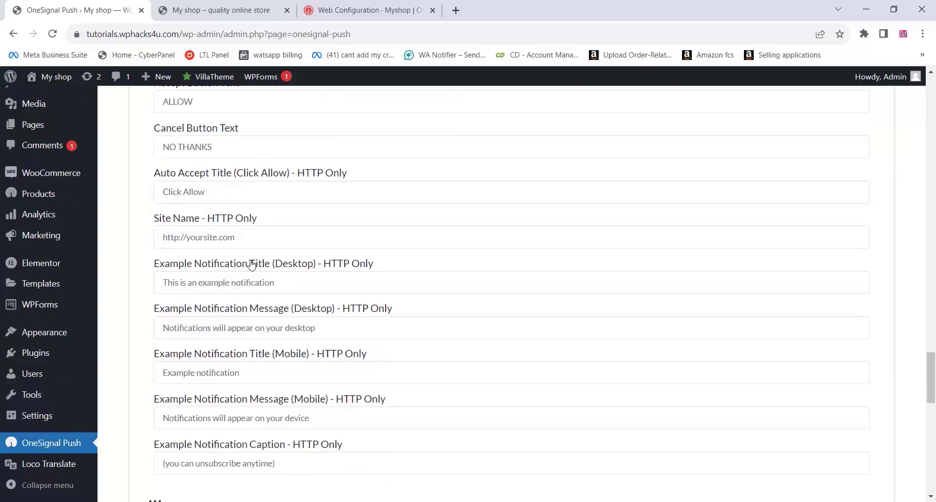
pyautogui.scroll(-2, 253, 265)
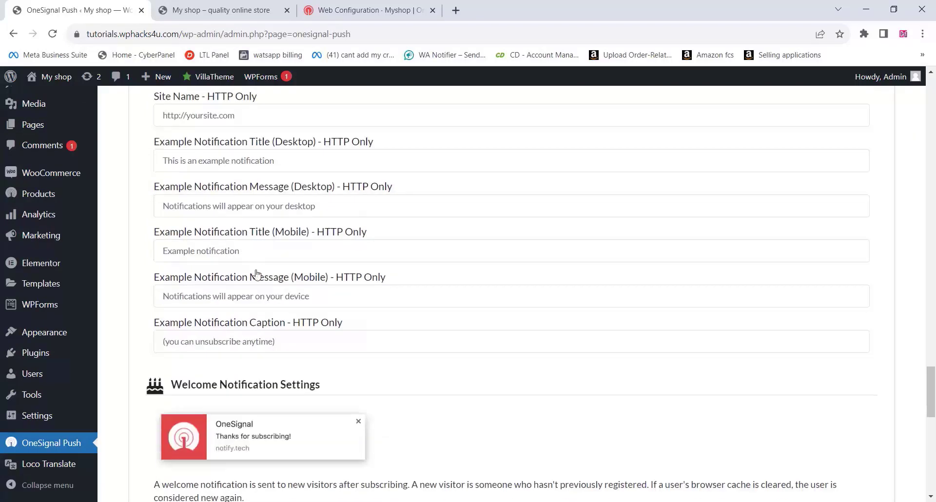
pyautogui.scroll(-3, 255, 271)
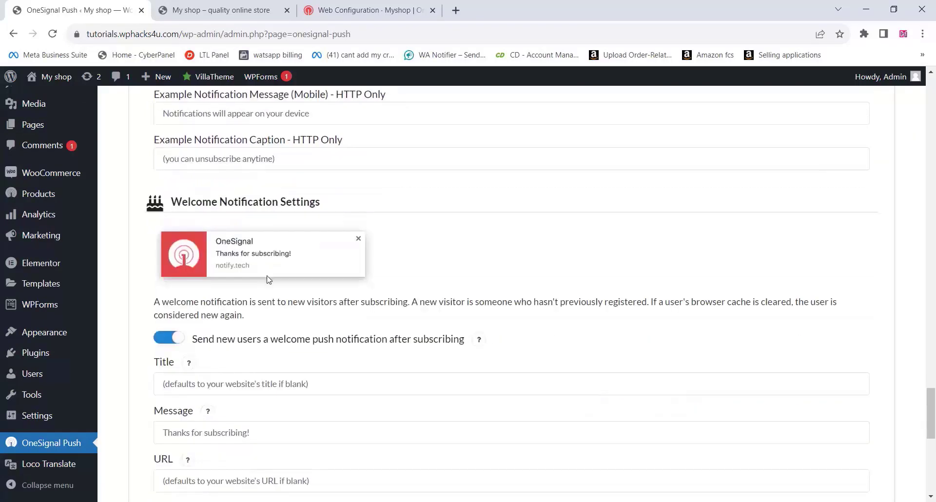
pyautogui.scroll(-2, 267, 278)
pyautogui.scroll(-2, 267, 281)
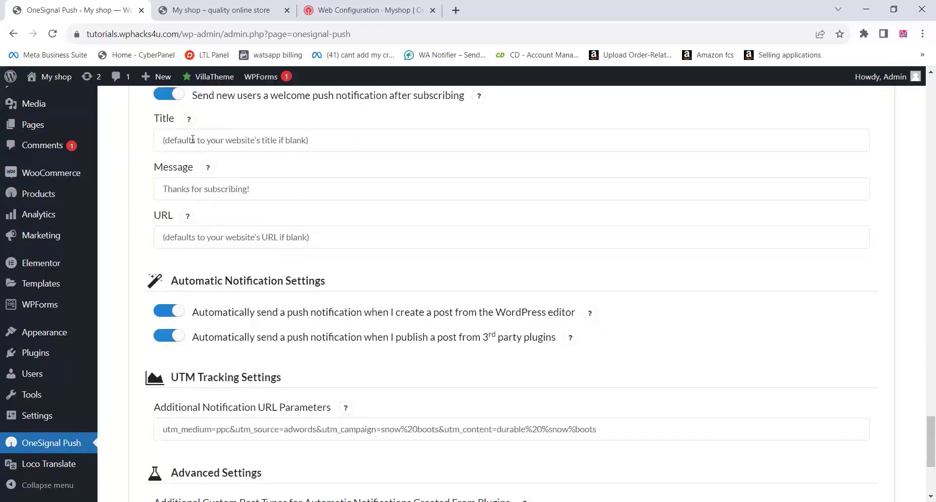
pyautogui.scroll(-3, 208, 351)
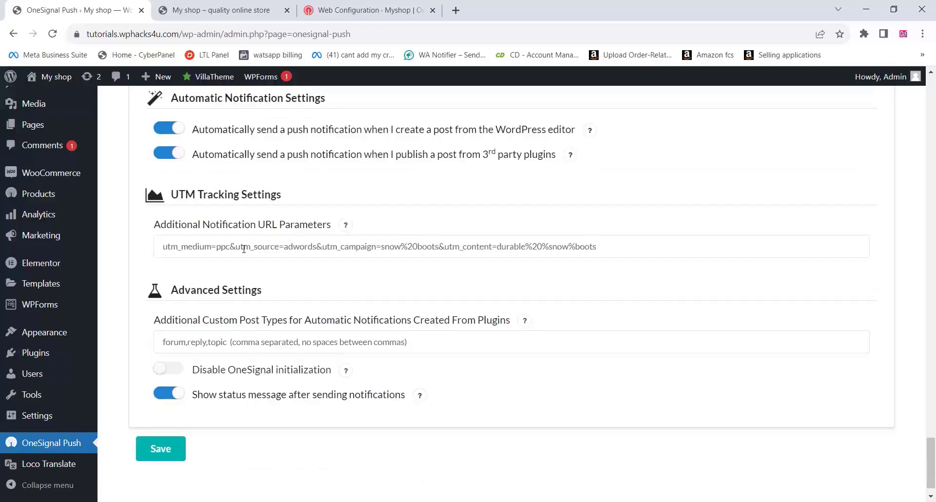
pyautogui.click(169, 451)
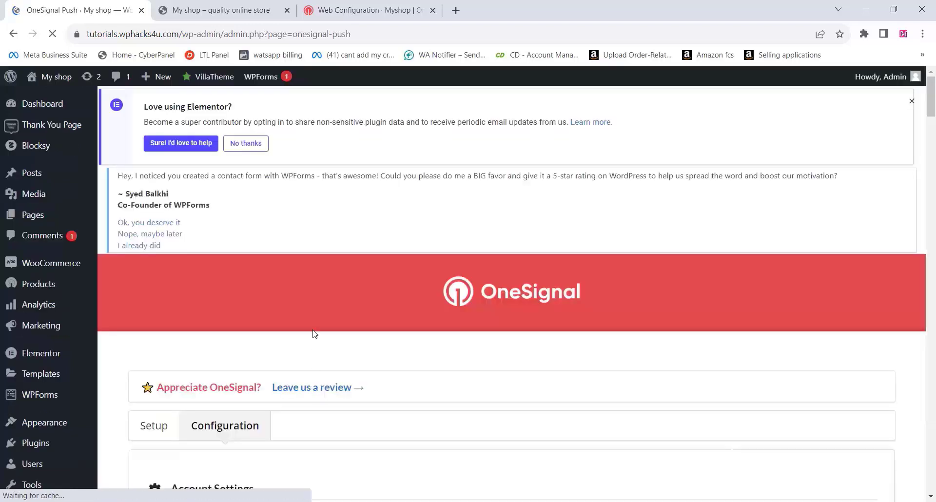
pyautogui.scroll(-5, 313, 262)
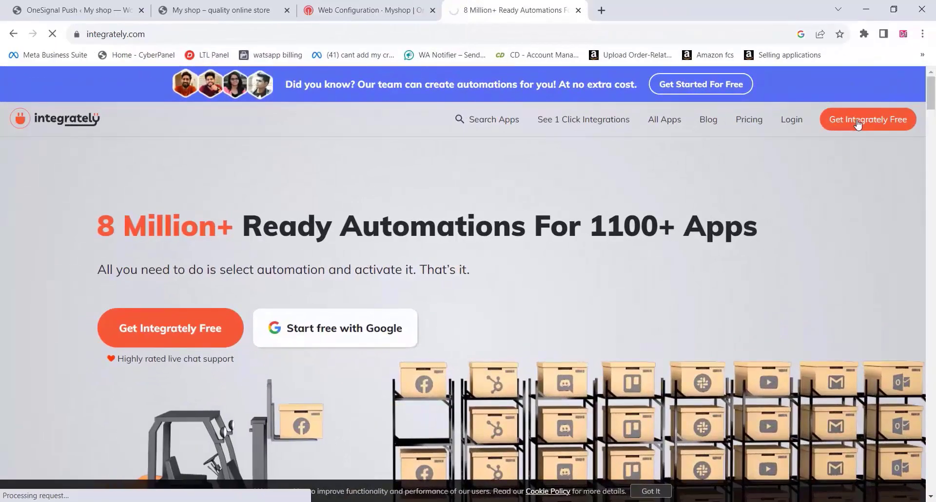
# Enter the Integrately app from its website and choose WooCommerce as the first app to connect.
pyautogui.click(846, 125)
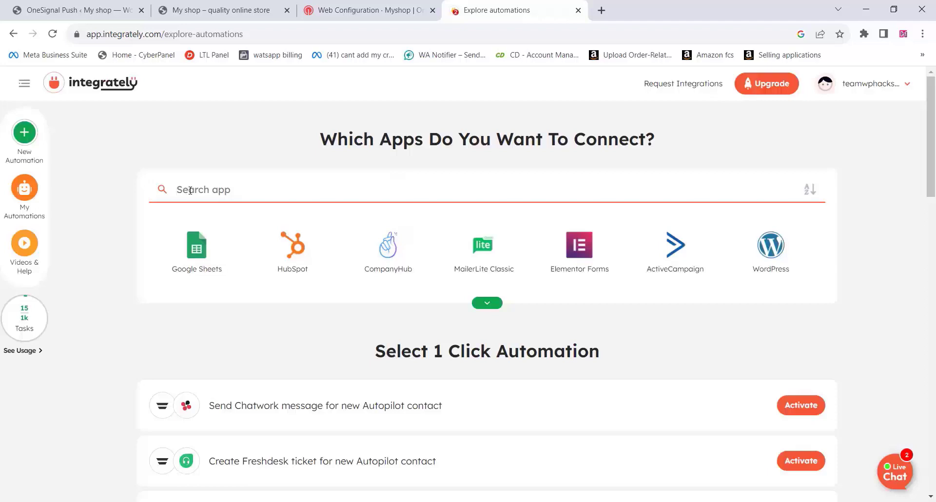
pyautogui.write('woo')
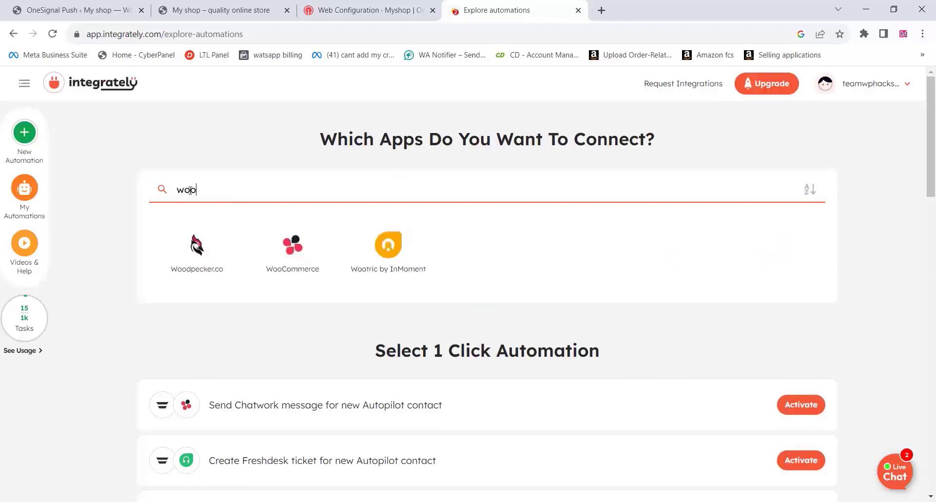
pyautogui.click(291, 244)
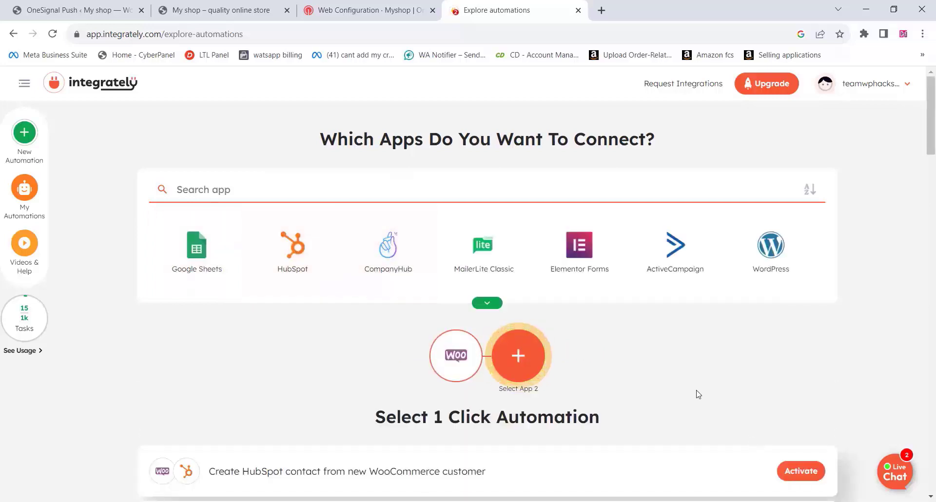
# Add OneSignal as the second app and activate the "Share updated WooCommerce order via OneSignal notification" automation.
pyautogui.scroll(-1, 645, 384)
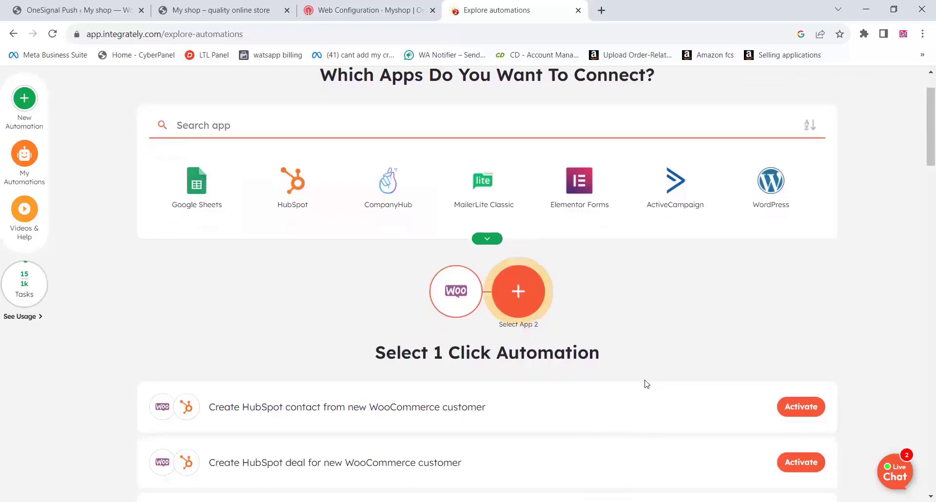
pyautogui.scroll(-3, 645, 384)
pyautogui.scroll(3, 645, 385)
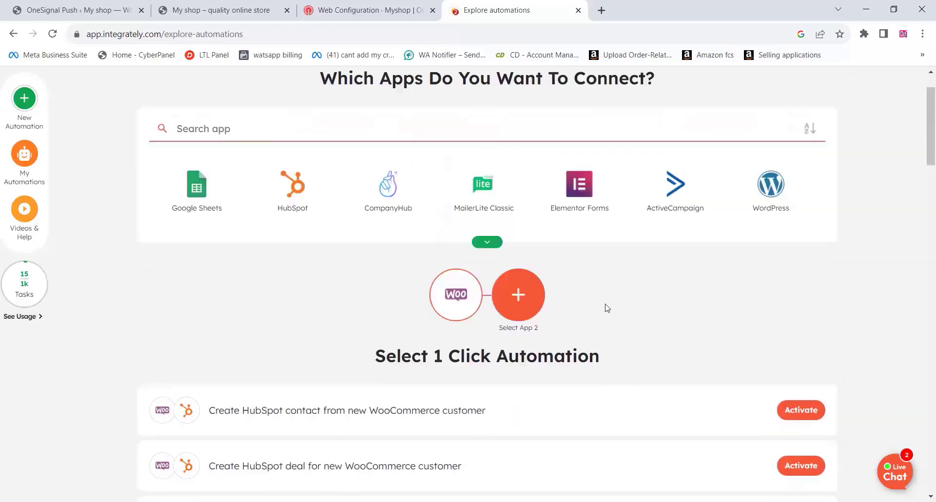
pyautogui.click(517, 298)
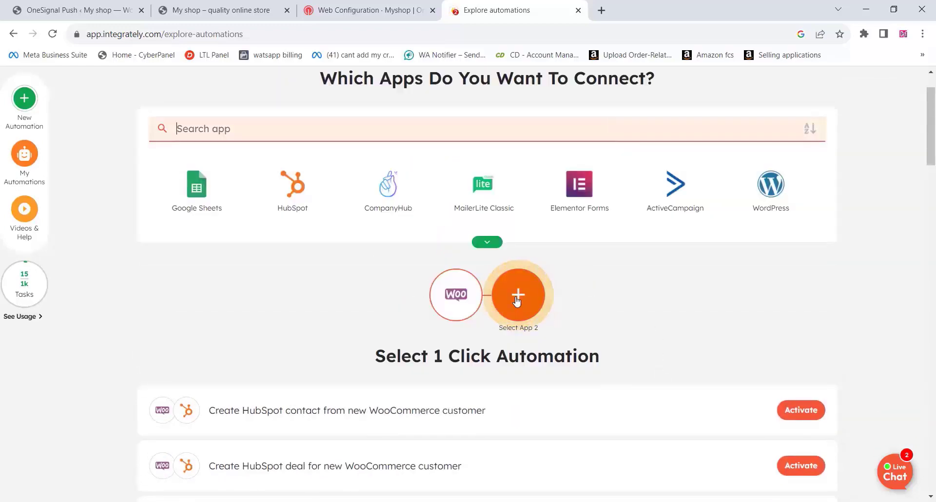
pyautogui.write('ones')
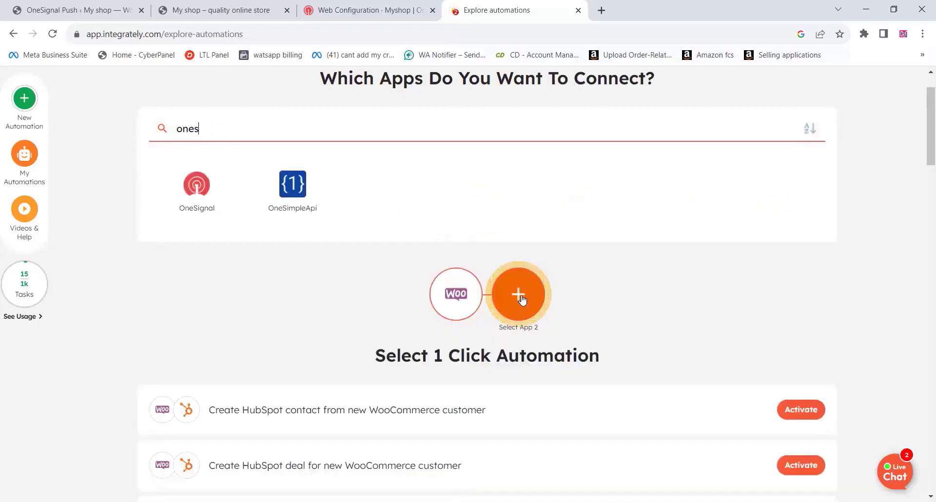
pyautogui.click(197, 195)
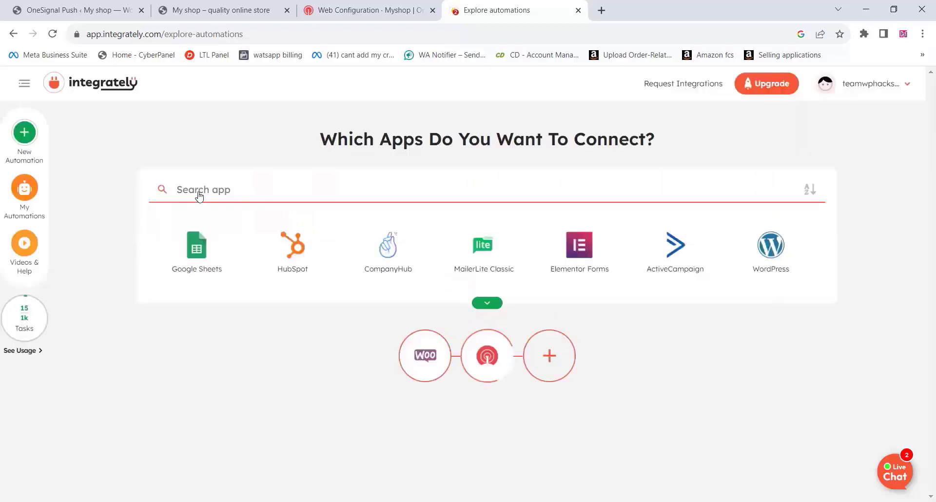
pyautogui.scroll(-2, 378, 385)
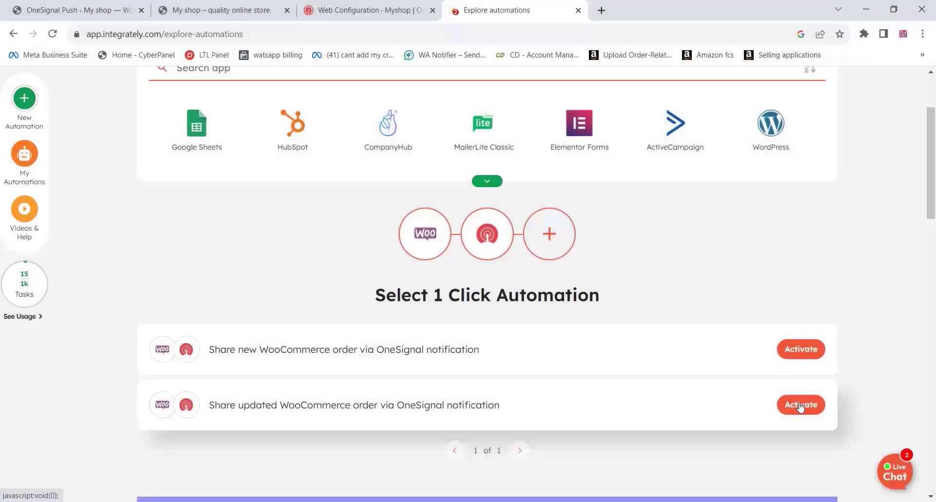
pyautogui.click(800, 405)
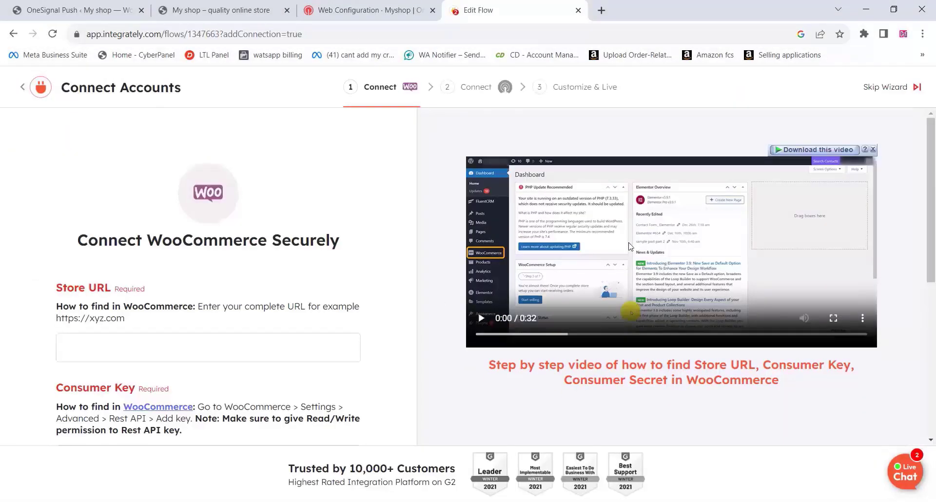
pyautogui.scroll(-3, 629, 247)
pyautogui.click(222, 10)
pyautogui.click(144, 32)
pyautogui.rightClick(137, 39)
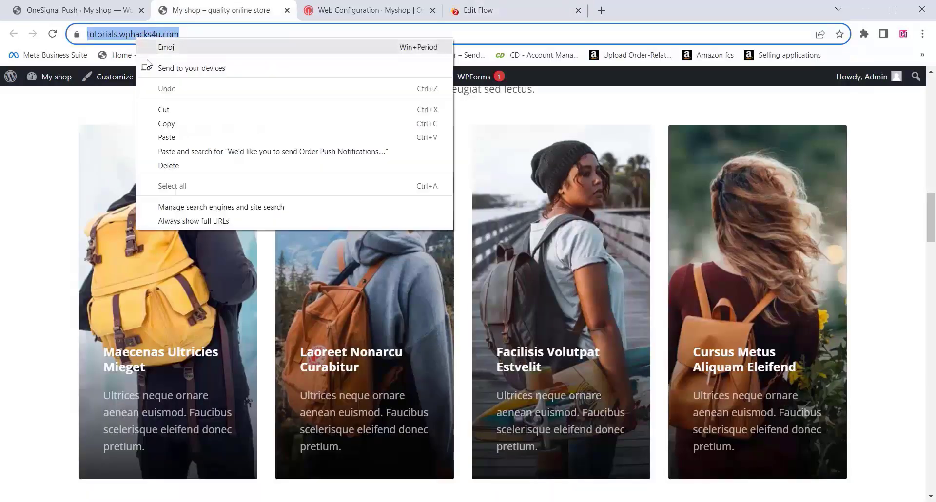
pyautogui.click(165, 125)
pyautogui.click(480, 7)
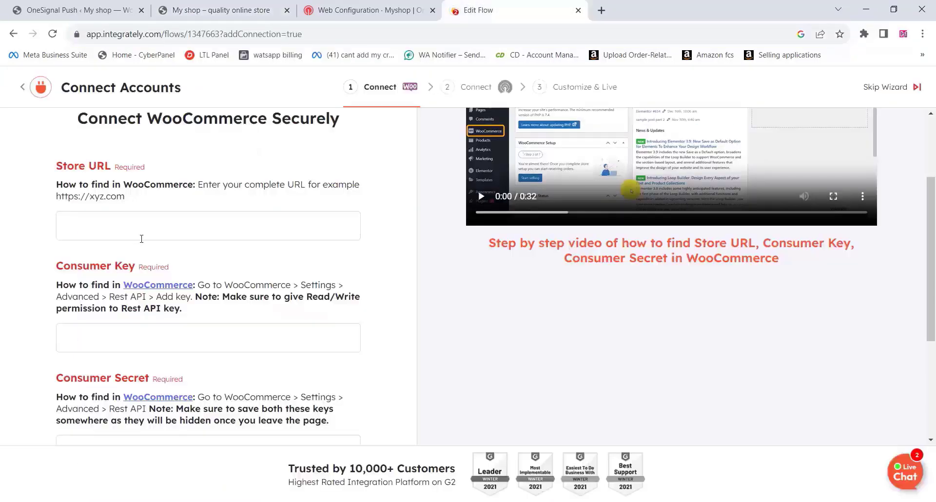
pyautogui.rightClick(60, 224)
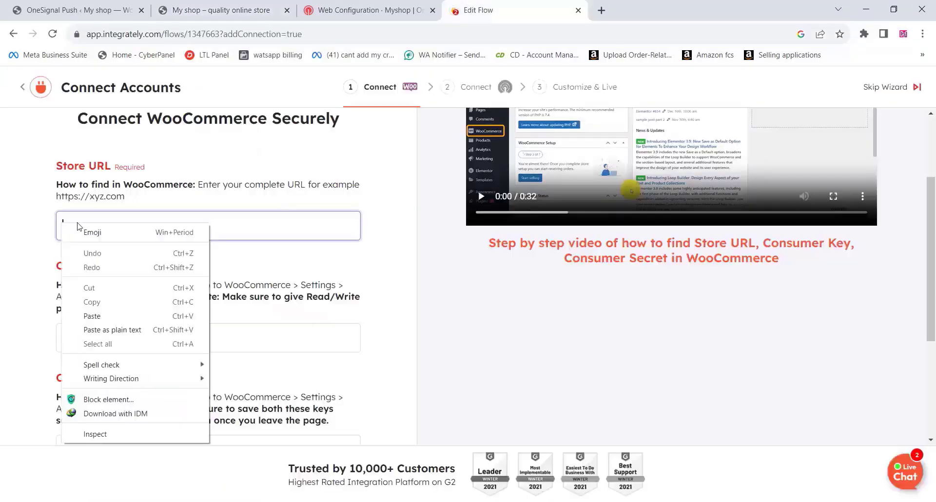
pyautogui.click(103, 314)
# Switch to the shop's WordPress admin and open the Advanced section of the WooCommerce settings.
pyautogui.moveTo(135, 263); pyautogui.dragTo(56, 266)
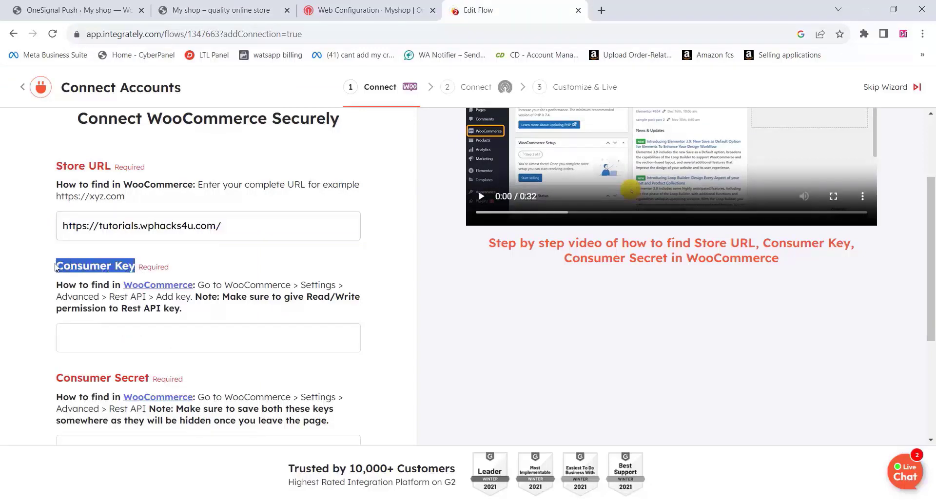
pyautogui.click(64, 9)
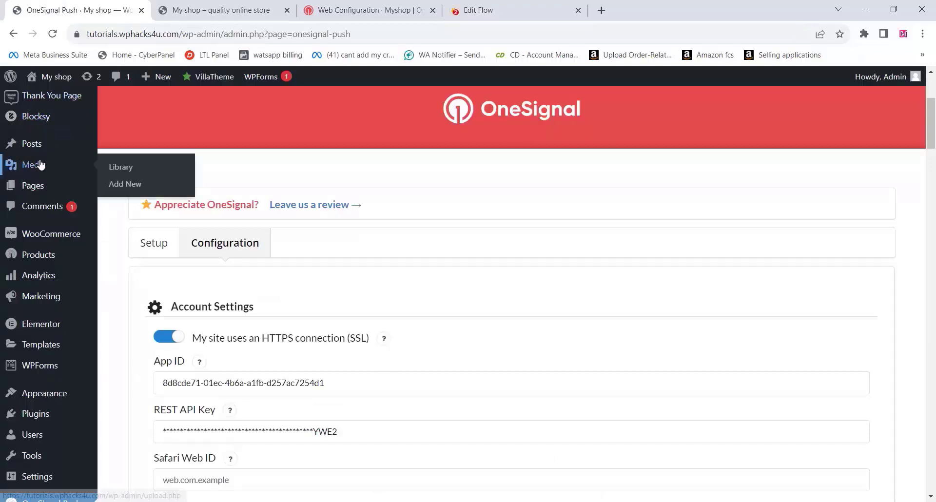
pyautogui.scroll(3, 43, 162)
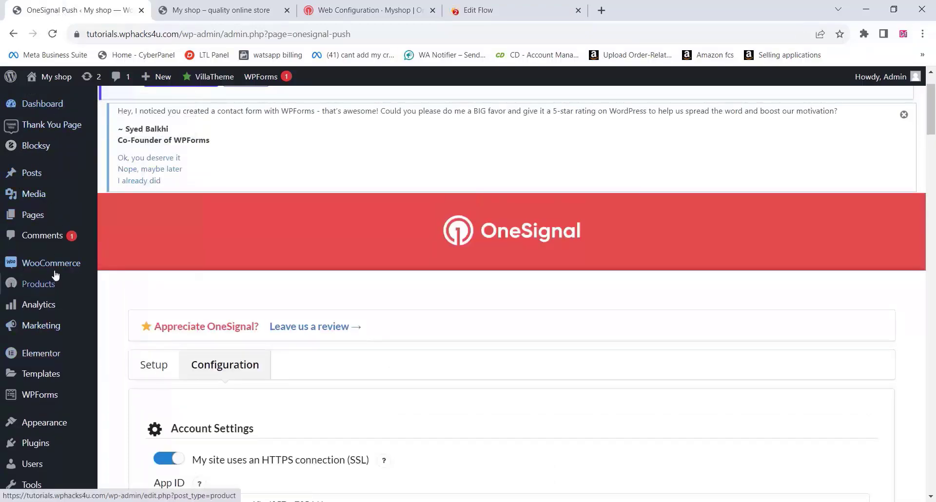
pyautogui.moveTo(62, 263)
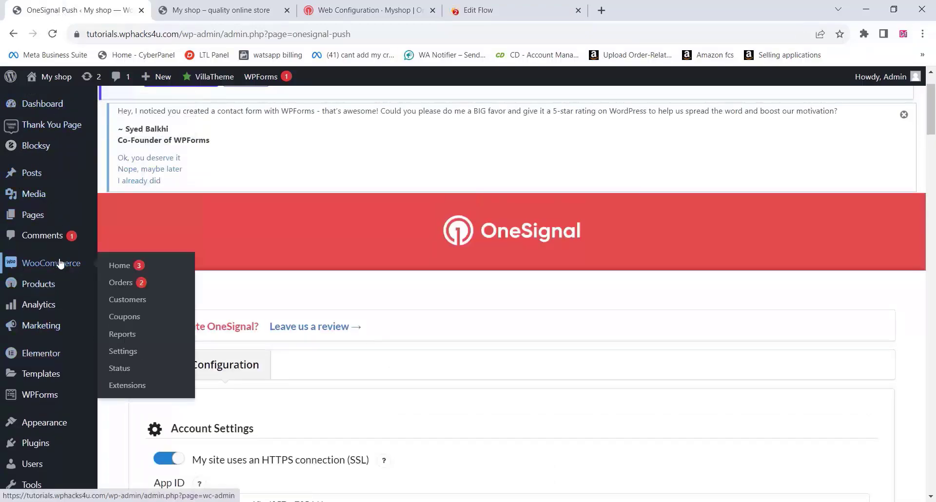
pyautogui.click(120, 352)
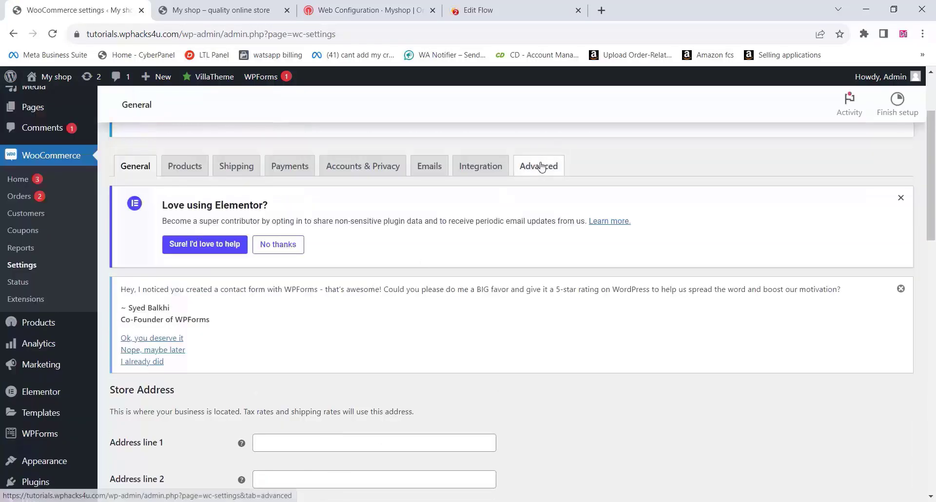
pyautogui.click(540, 166)
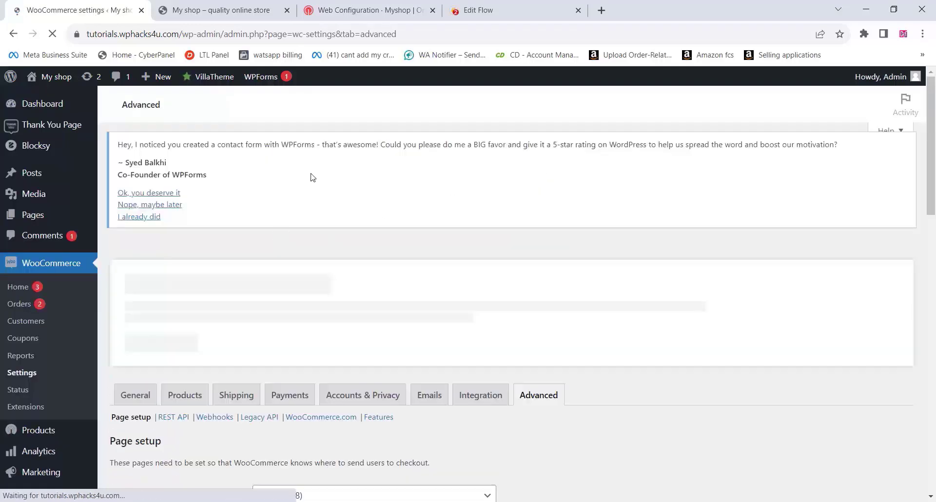
# Enable the legacy REST API in WooCommerce's Legacy API settings and save the changes.
pyautogui.scroll(-3, 301, 232)
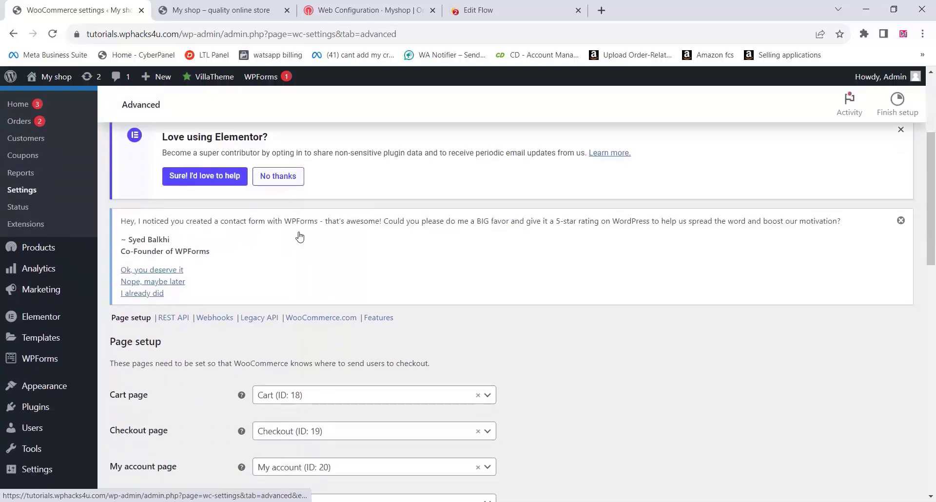
pyautogui.click(262, 322)
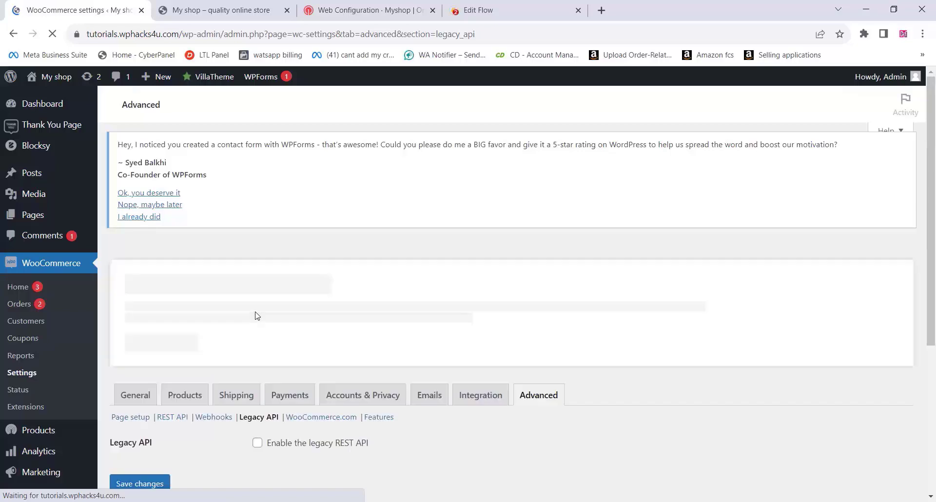
pyautogui.scroll(-4, 234, 334)
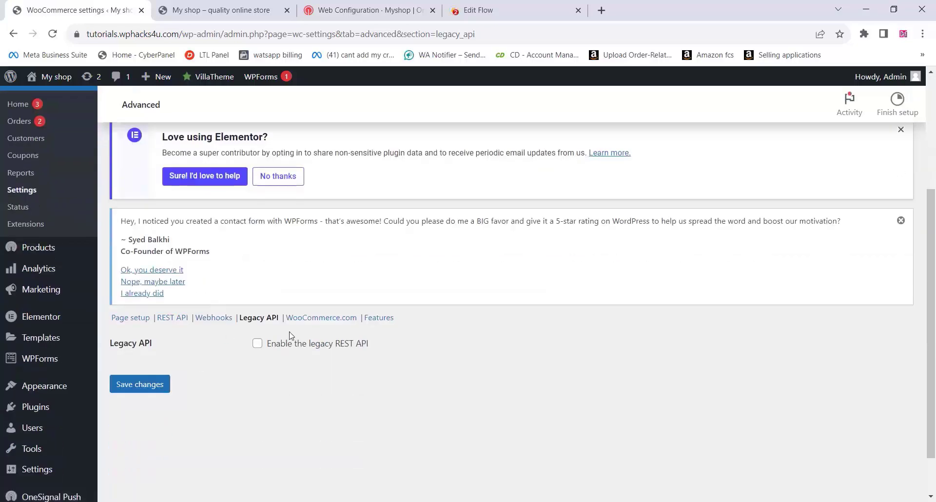
pyautogui.click(257, 344)
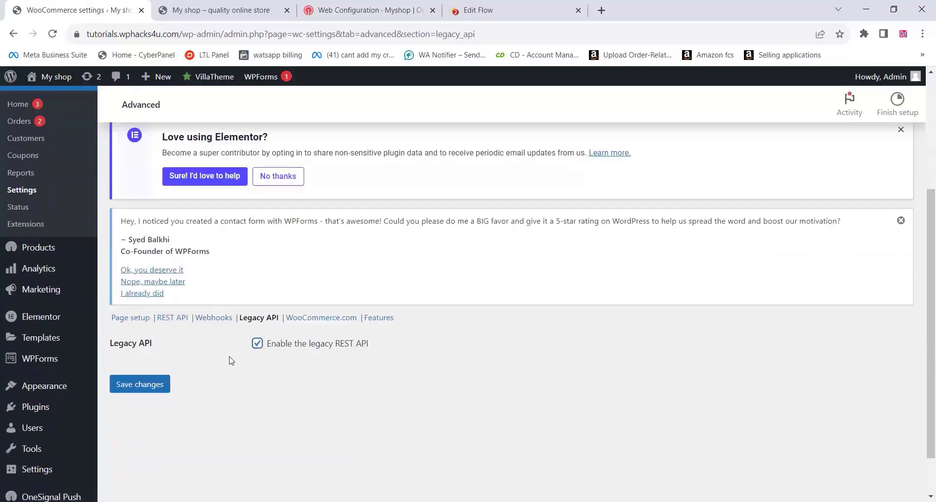
pyautogui.click(151, 385)
pyautogui.click(151, 385)
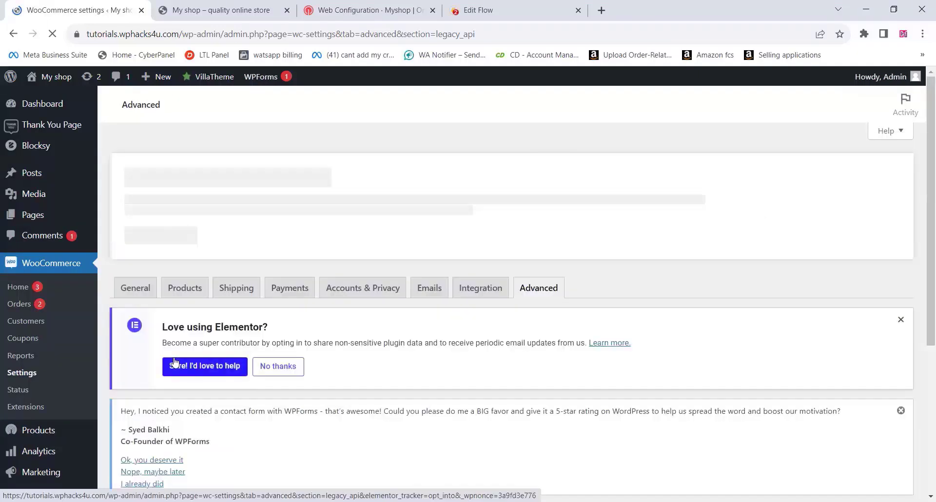
pyautogui.scroll(-4, 174, 361)
pyautogui.scroll(-2, 175, 361)
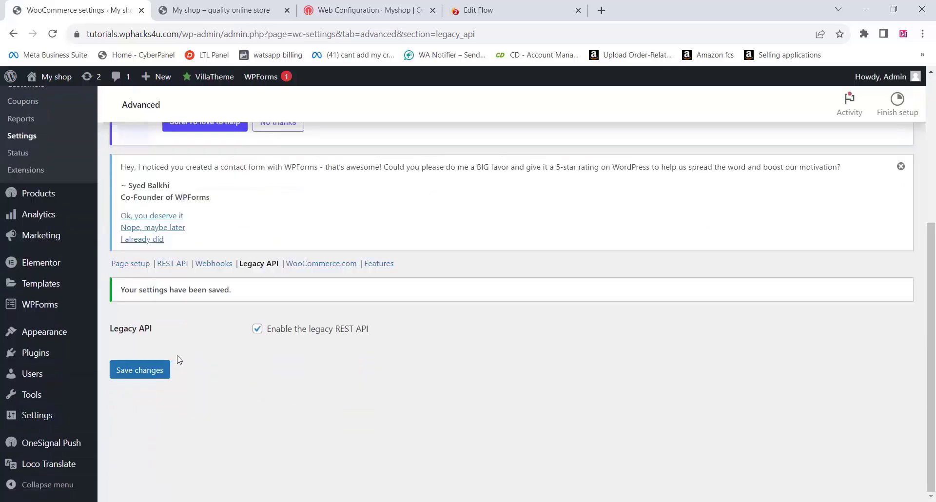
# Generate a WooCommerce REST API key with the description Orderpush and Read/Write permissions.
pyautogui.click(177, 265)
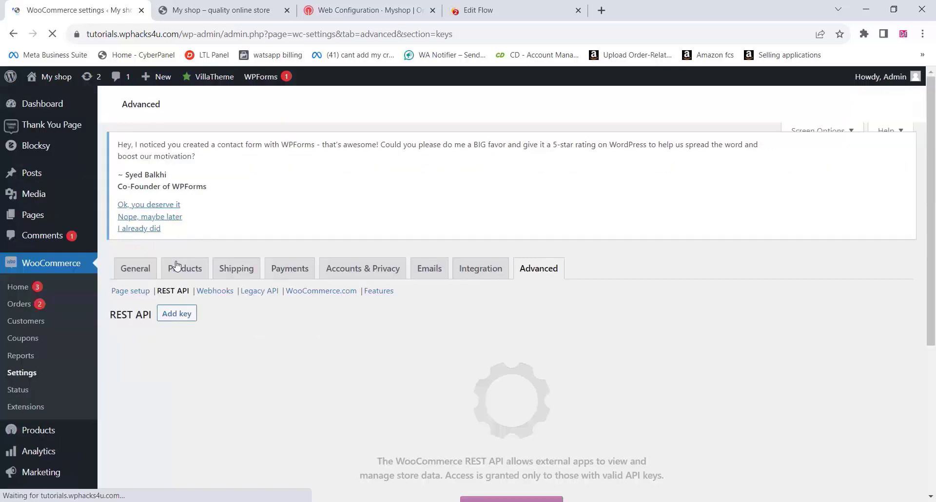
pyautogui.scroll(-5, 178, 265)
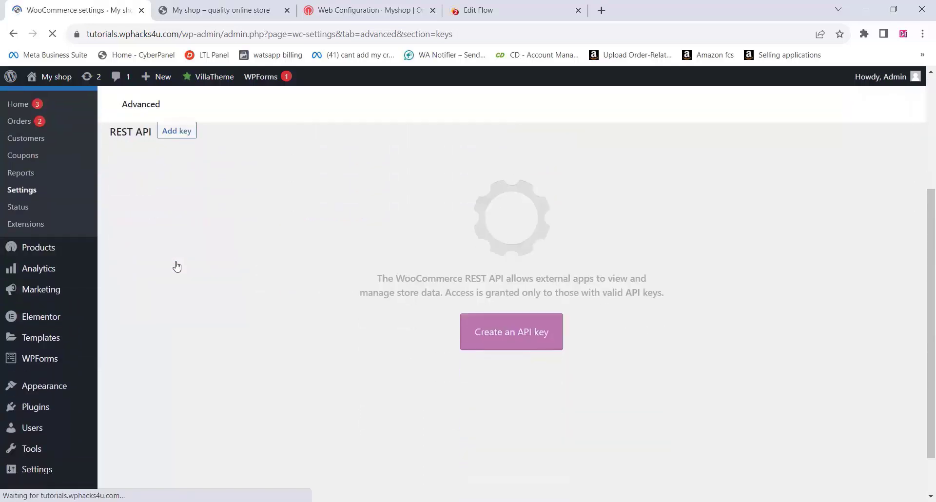
pyautogui.click(519, 413)
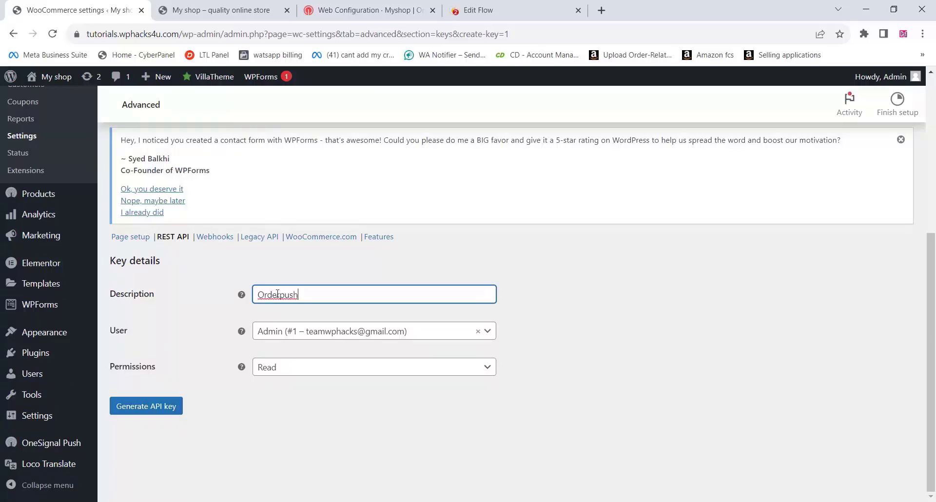
pyautogui.click(274, 374)
pyautogui.click(276, 429)
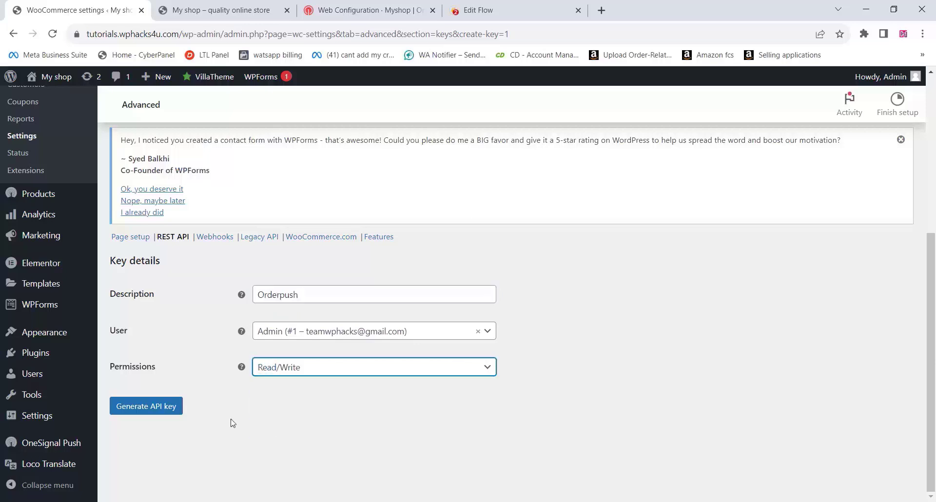
pyautogui.click(146, 409)
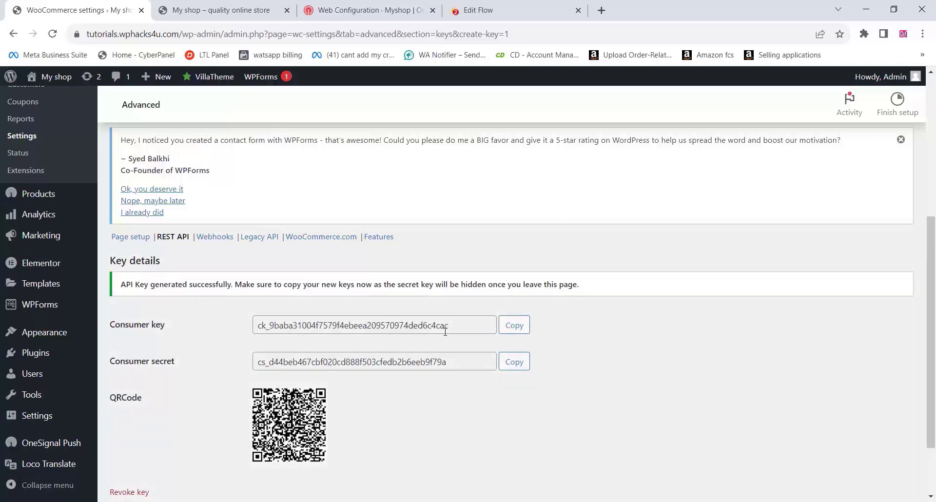
# Copy the generated consumer key and paste it into the Consumer Key field of Integrately's WooCommerce connection.
pyautogui.click(516, 328)
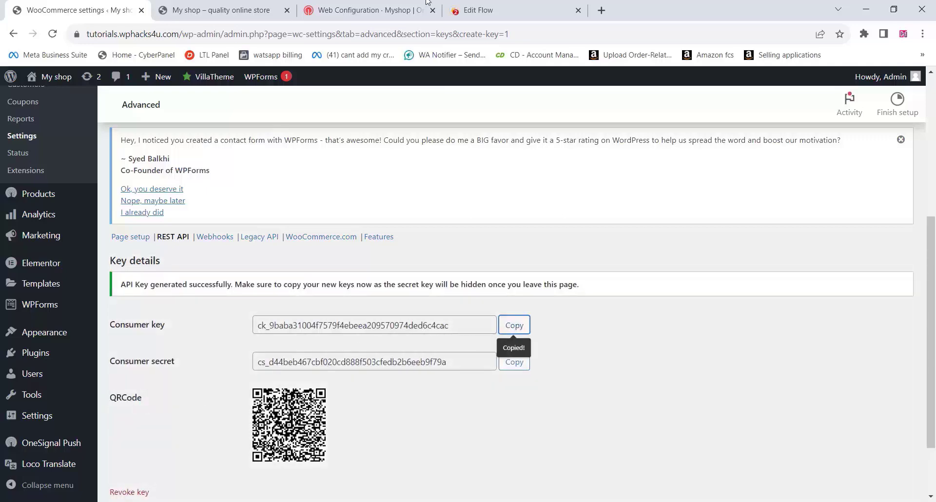
pyautogui.click(486, 4)
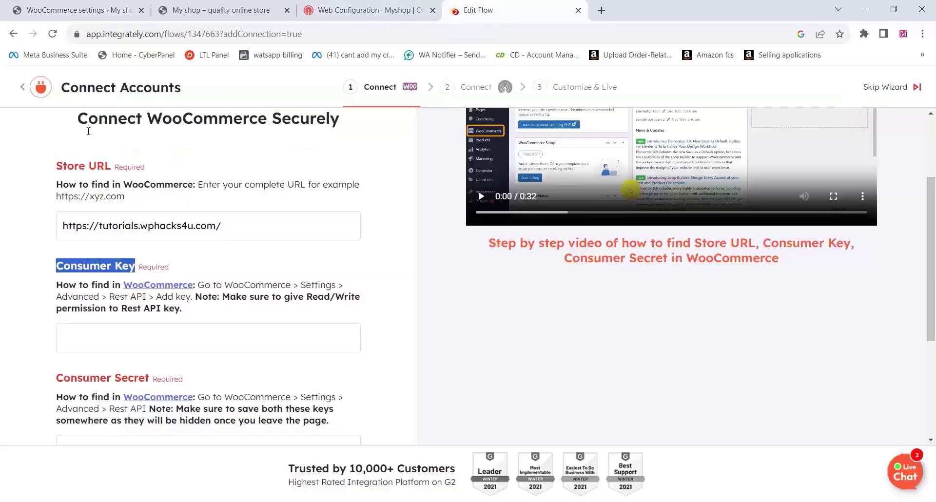
pyautogui.rightClick(68, 343)
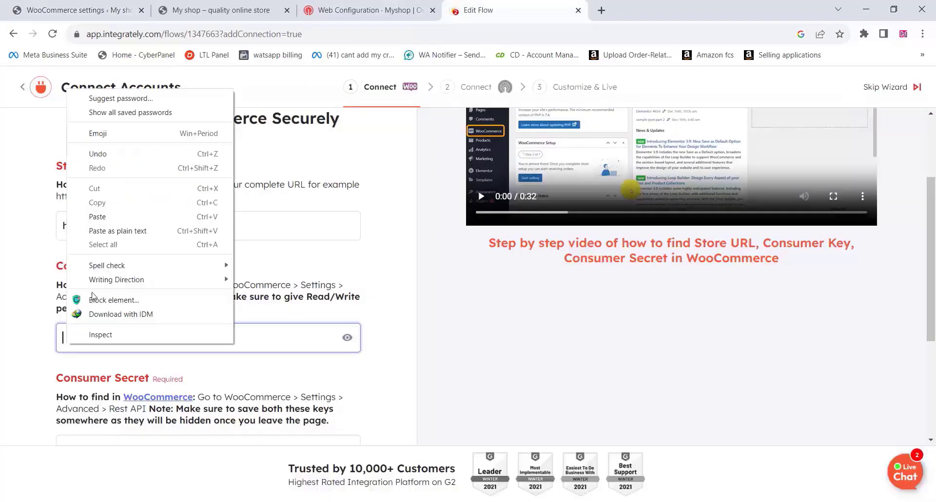
pyautogui.click(106, 217)
# Copy the generated consumer secret from WooCommerce and paste it into Integrately's Consumer Secret field.
pyautogui.click(88, 4)
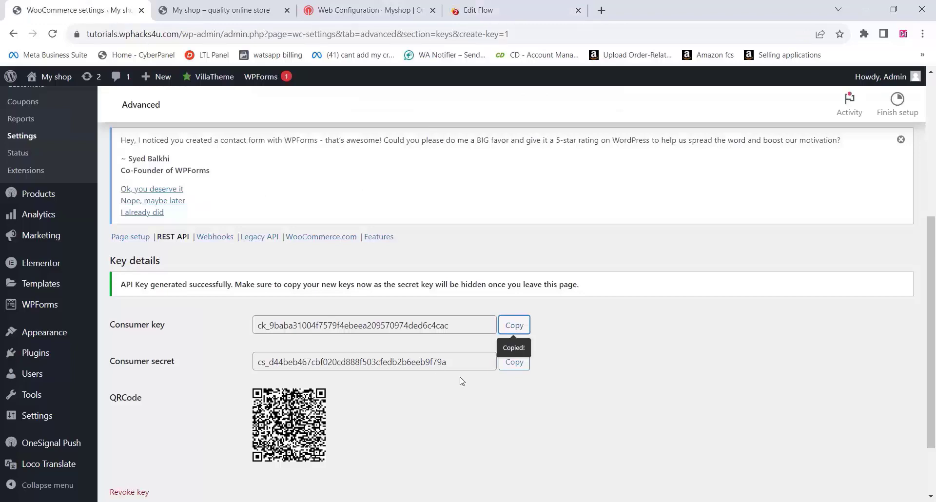
pyautogui.click(515, 364)
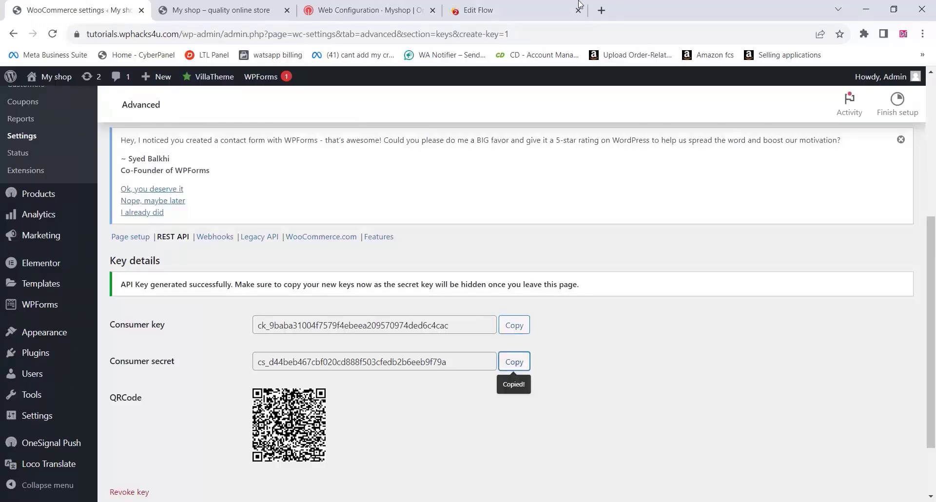
pyautogui.click(525, 5)
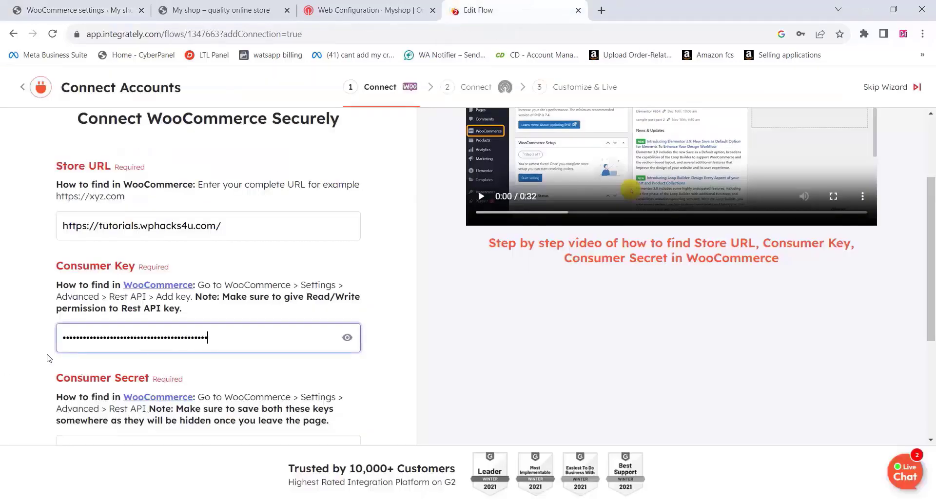
pyautogui.scroll(-3, 56, 360)
pyautogui.rightClick(73, 321)
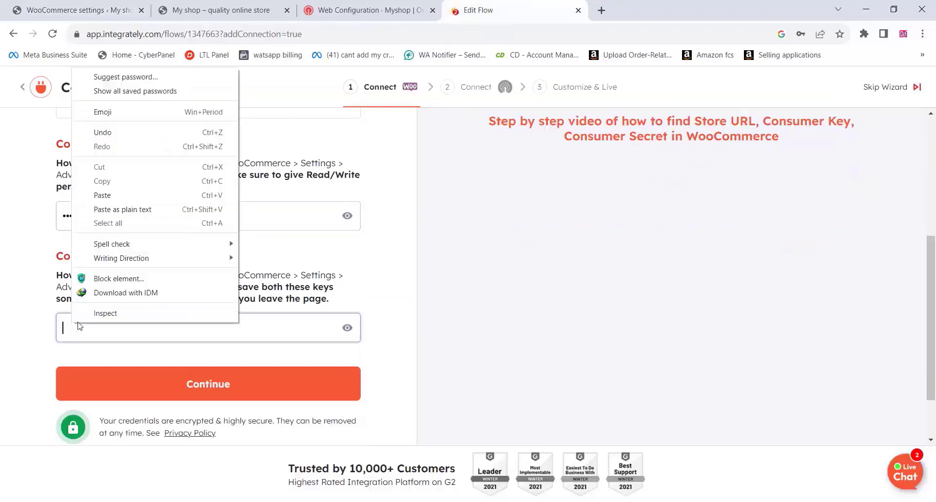
pyautogui.click(120, 201)
# Submit the WooCommerce credentials and continue past the order update options, leaving both fields unselected.
pyautogui.click(231, 390)
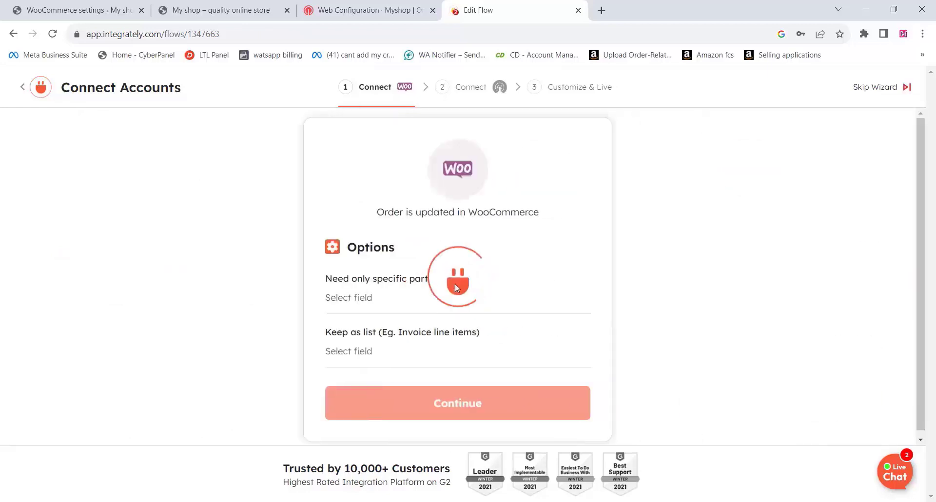
pyautogui.scroll(-1, 333, 341)
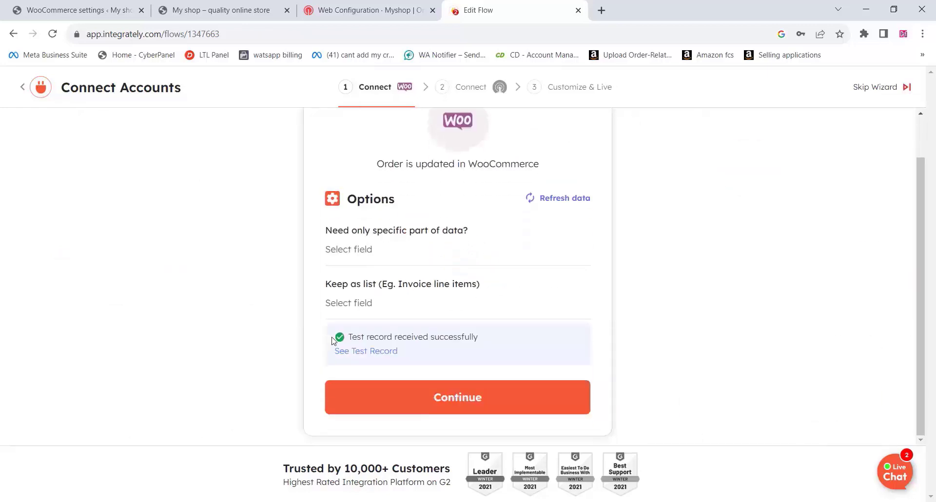
pyautogui.click(458, 404)
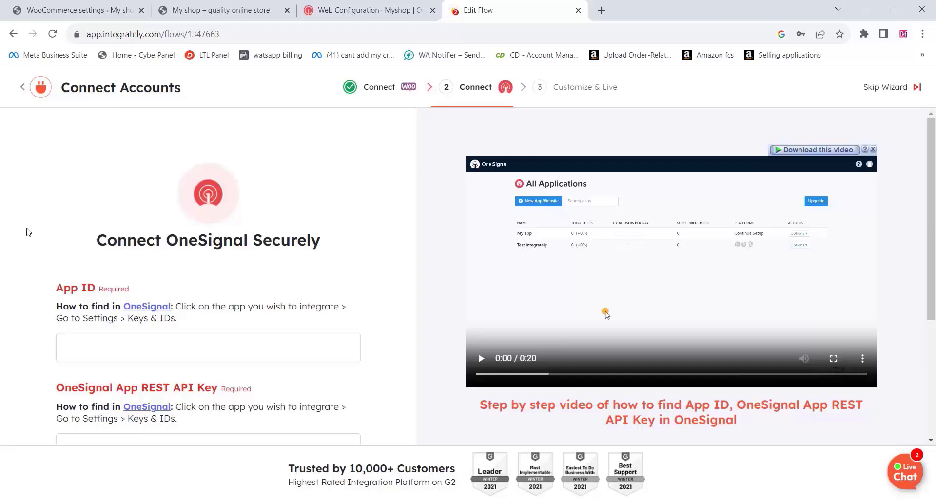
# Copy the App ID from OneSignal's Web Configuration page and paste it into Integrately's OneSignal App ID field.
pyautogui.scroll(-1, 31, 234)
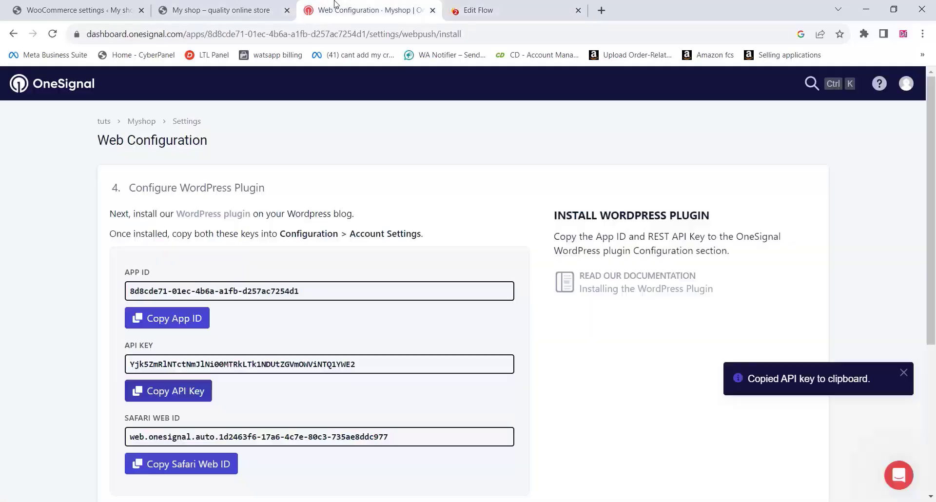
pyautogui.click(330, 10)
pyautogui.click(187, 315)
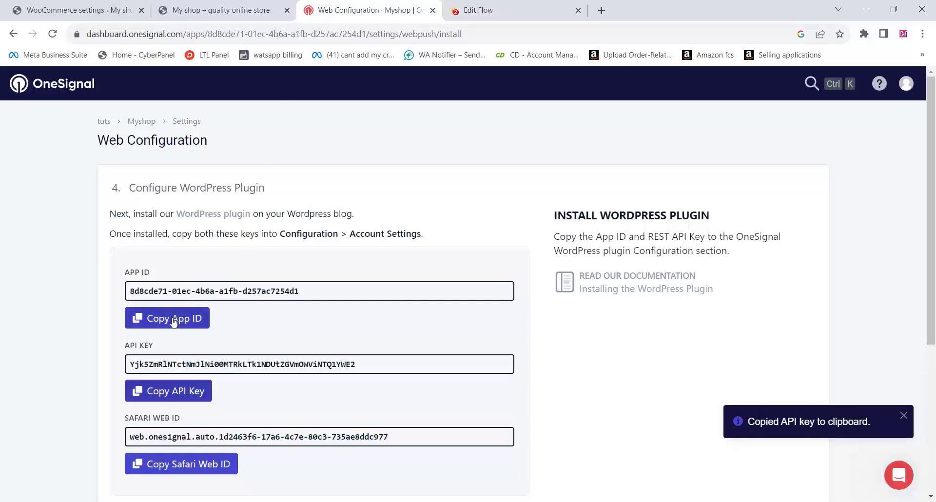
pyautogui.click(510, 4)
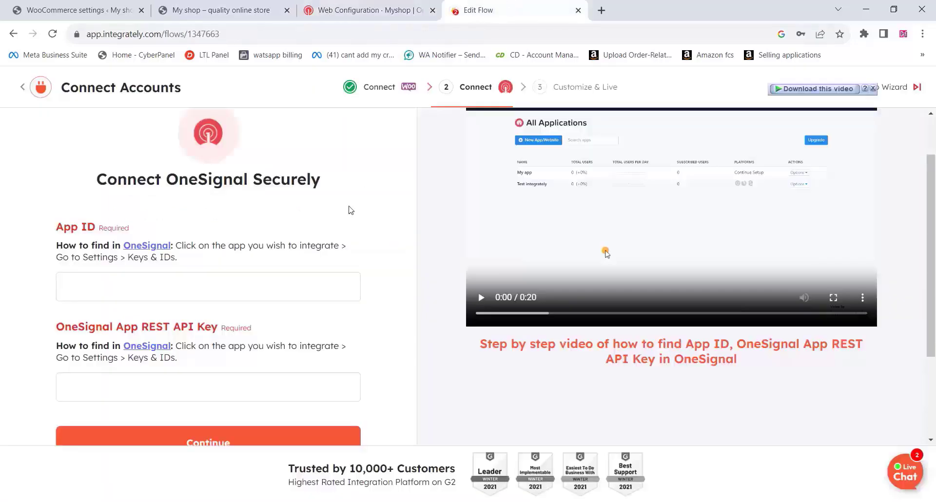
pyautogui.rightClick(89, 291)
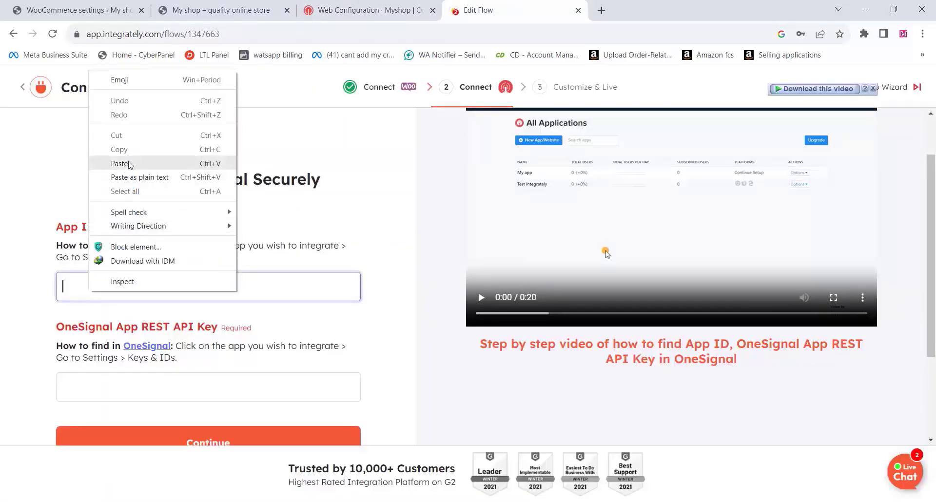
pyautogui.click(120, 163)
# Copy the API key from the OneSignal page and paste it into Integrately's OneSignal App REST API Key field.
pyautogui.click(360, 6)
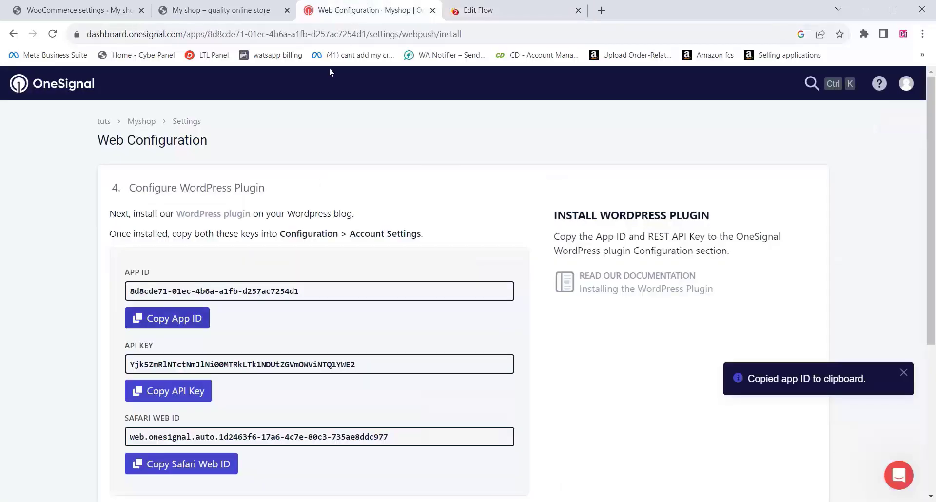
pyautogui.click(152, 398)
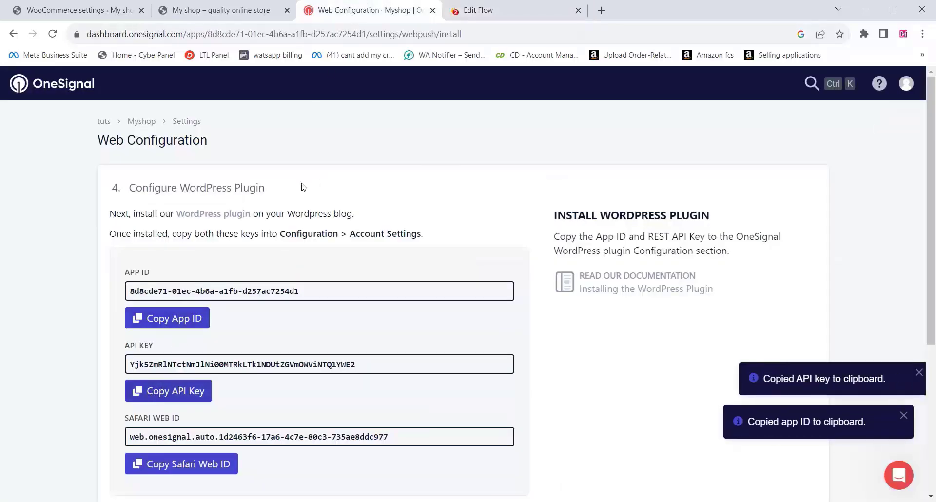
pyautogui.click(488, 8)
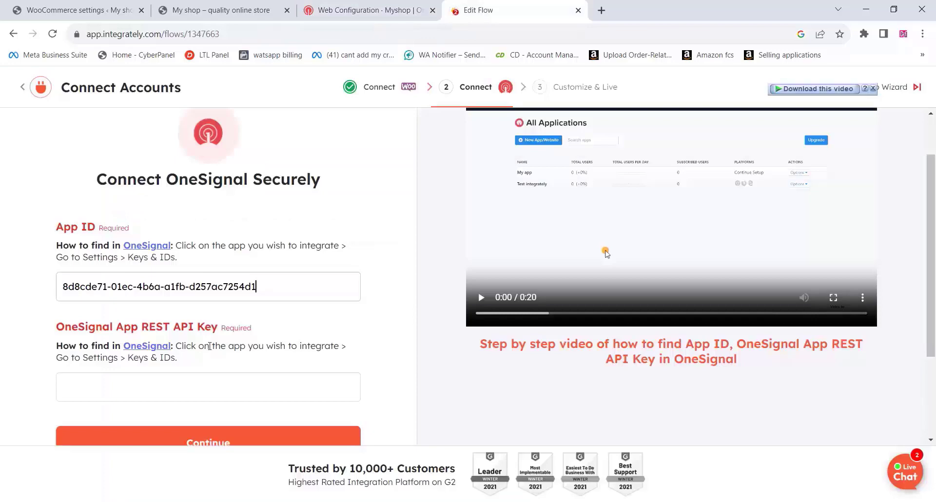
pyautogui.click(74, 391)
pyautogui.rightClick(75, 390)
pyautogui.click(104, 263)
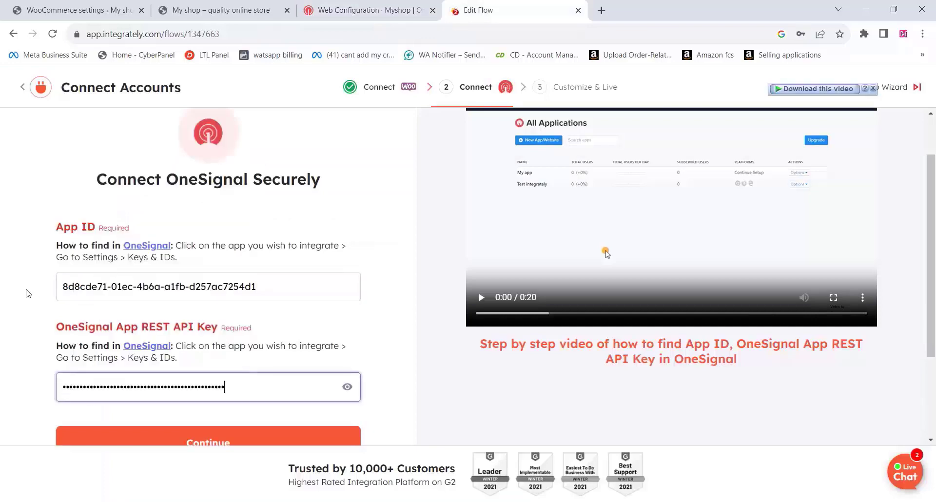
# Submit the OneSignal credentials to connect the account.
pyautogui.scroll(-3, 27, 297)
pyautogui.click(182, 314)
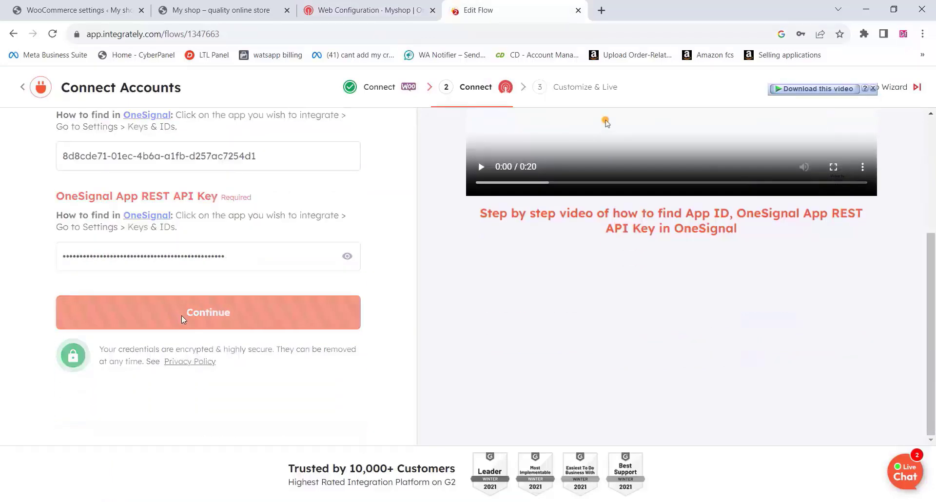
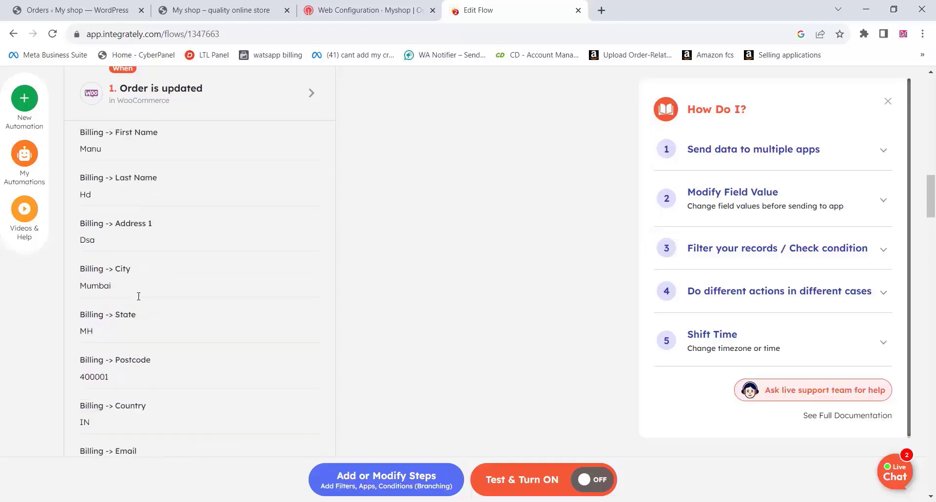
# Compose the notification content as "Dear", the Billing First Name field, "Your Order is", the Status field and "Now".
pyautogui.scroll(3, 141, 295)
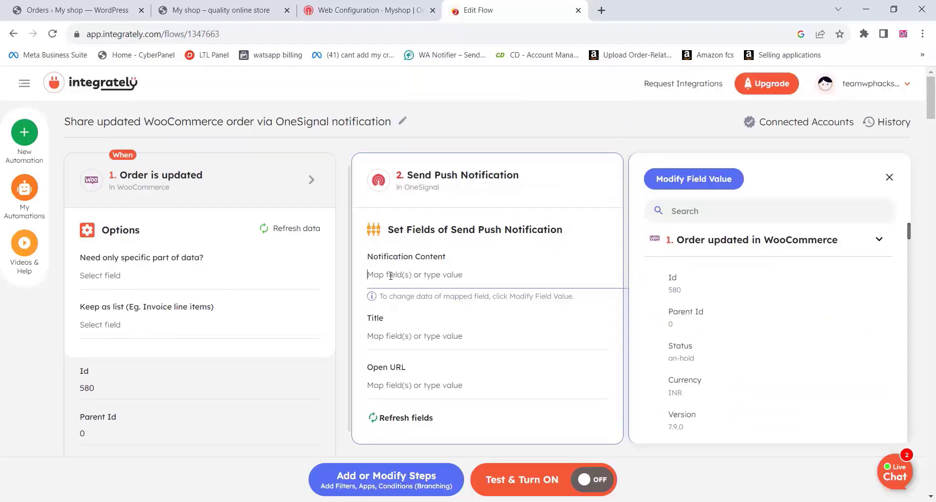
pyautogui.write('Dear')
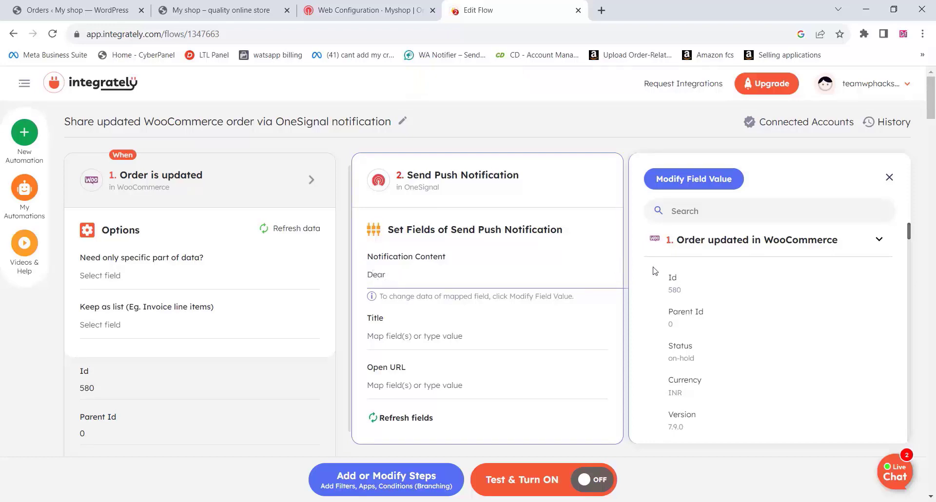
pyautogui.scroll(-4, 704, 336)
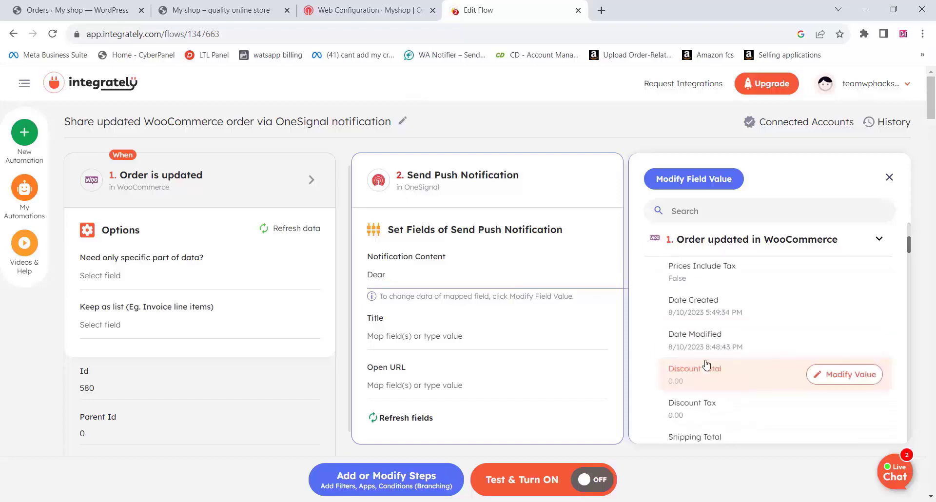
pyautogui.scroll(-5, 707, 363)
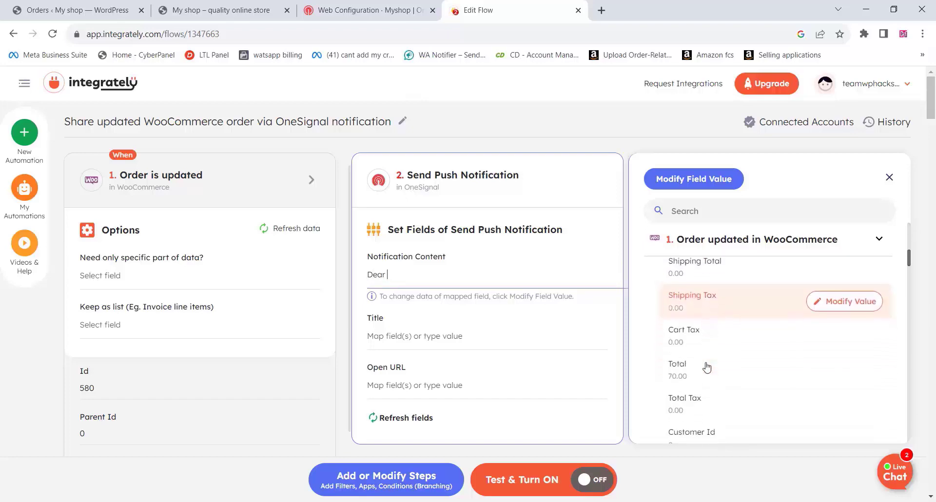
pyautogui.scroll(-2, 707, 341)
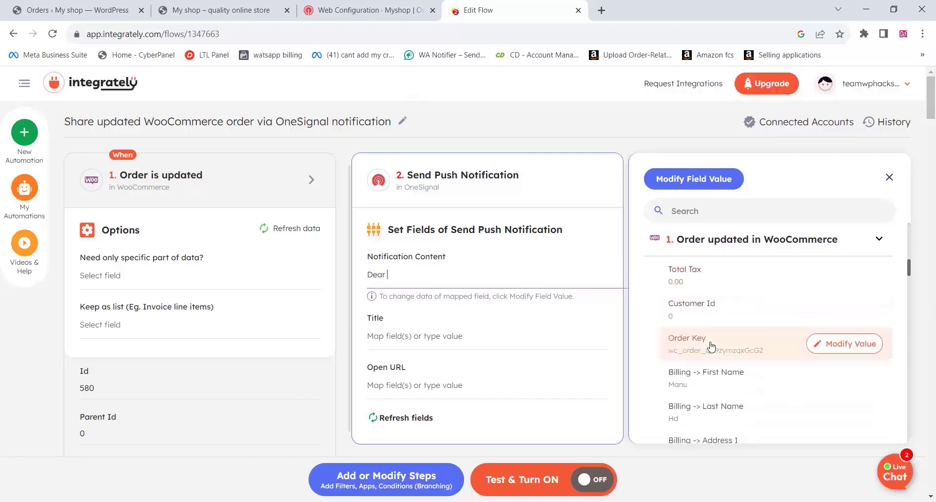
pyautogui.click(711, 383)
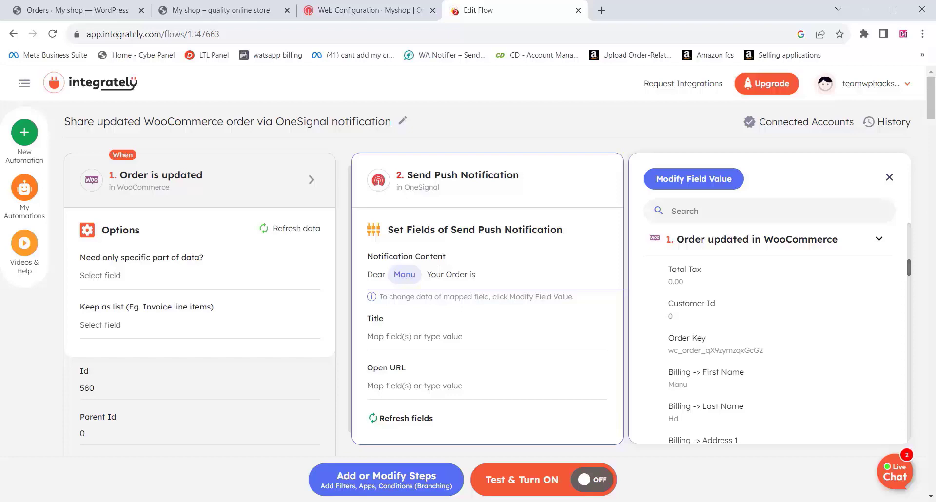
pyautogui.moveTo(719, 341)
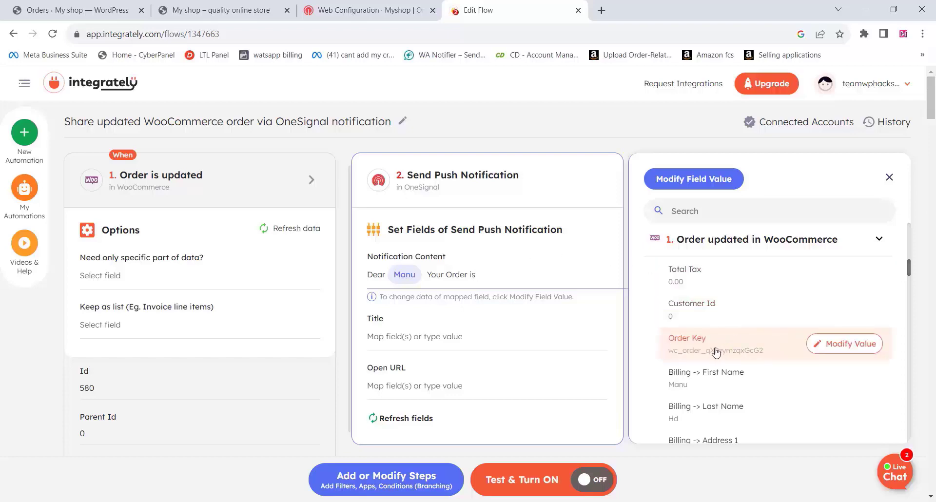
pyautogui.scroll(5, 715, 351)
pyautogui.scroll(3, 709, 342)
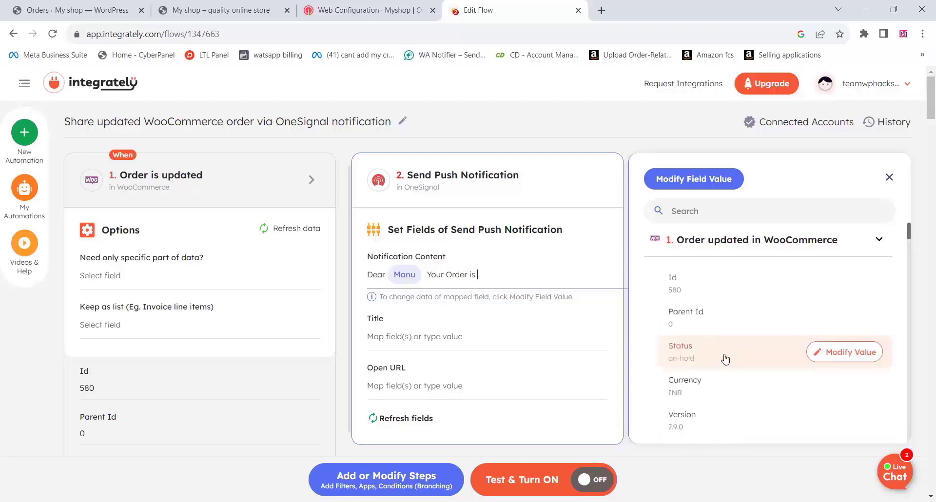
pyautogui.click(707, 357)
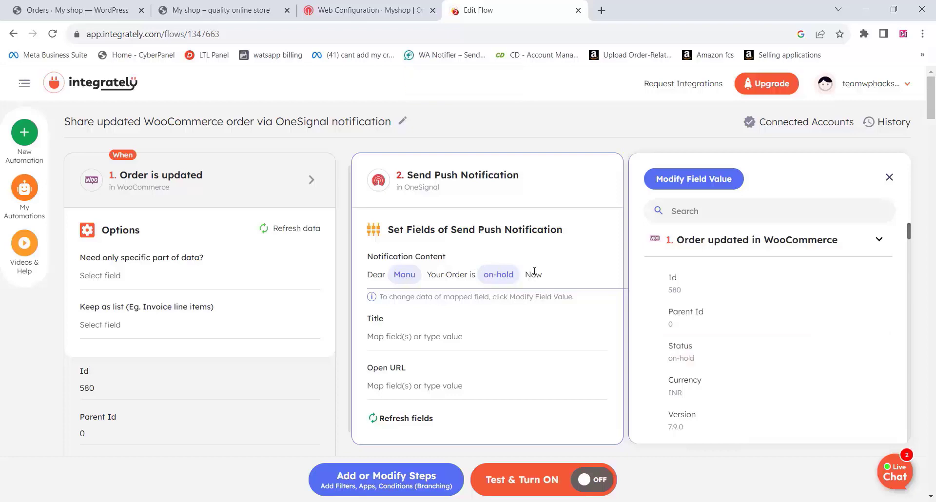
pyautogui.click(380, 341)
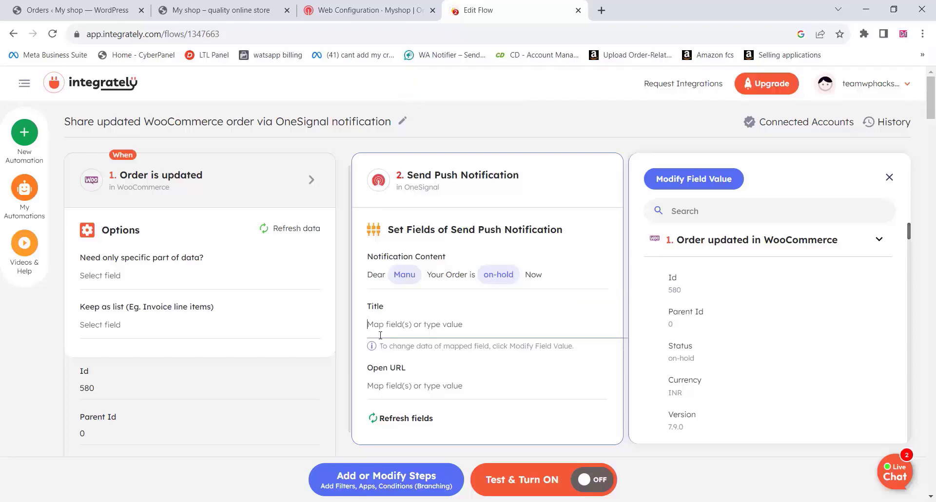
pyautogui.write('Order Status of')
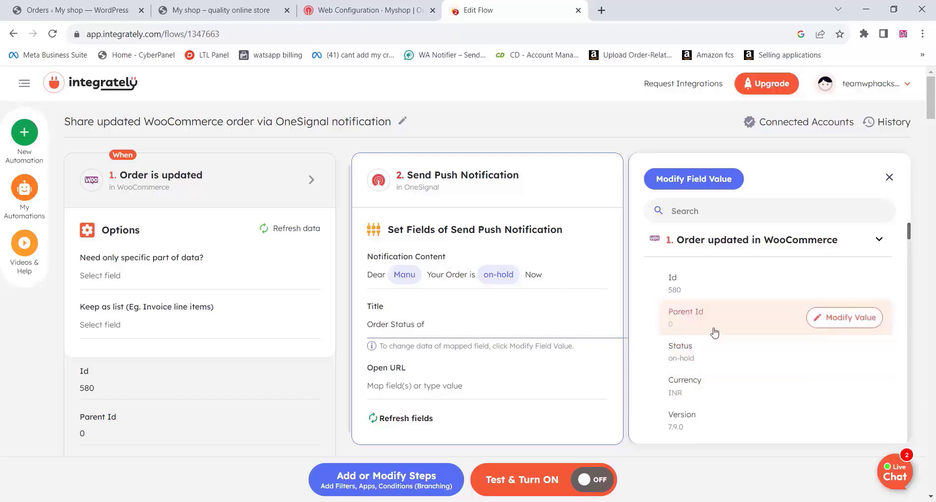
pyautogui.click(692, 285)
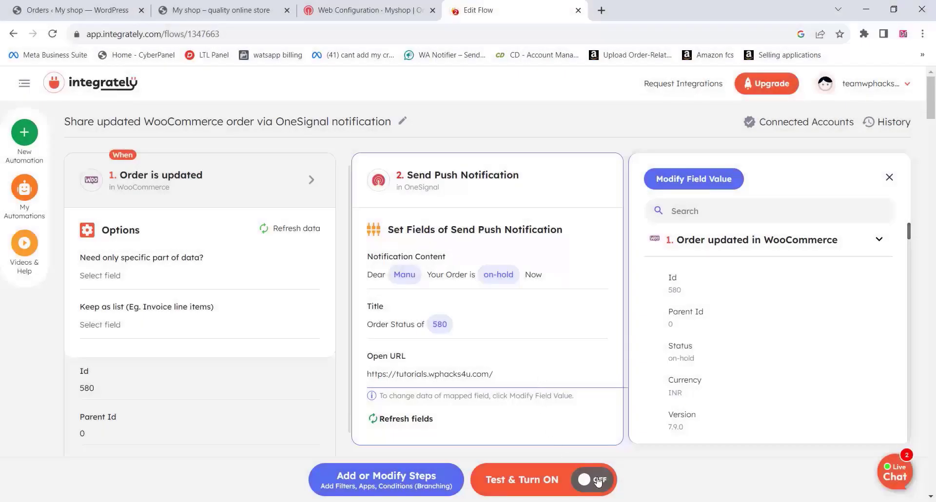
# Try to test and turn on the WooCommerce order update automation.
pyautogui.click(598, 481)
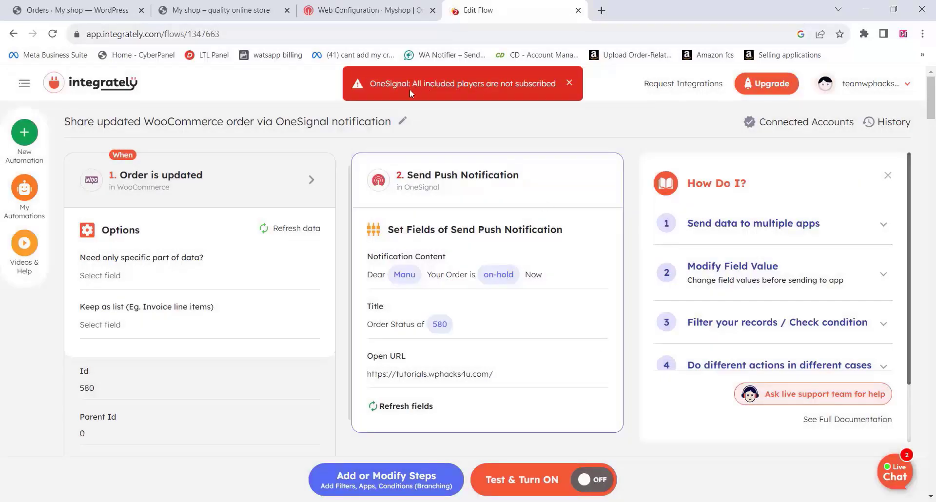
pyautogui.moveTo(413, 82); pyautogui.dragTo(542, 82)
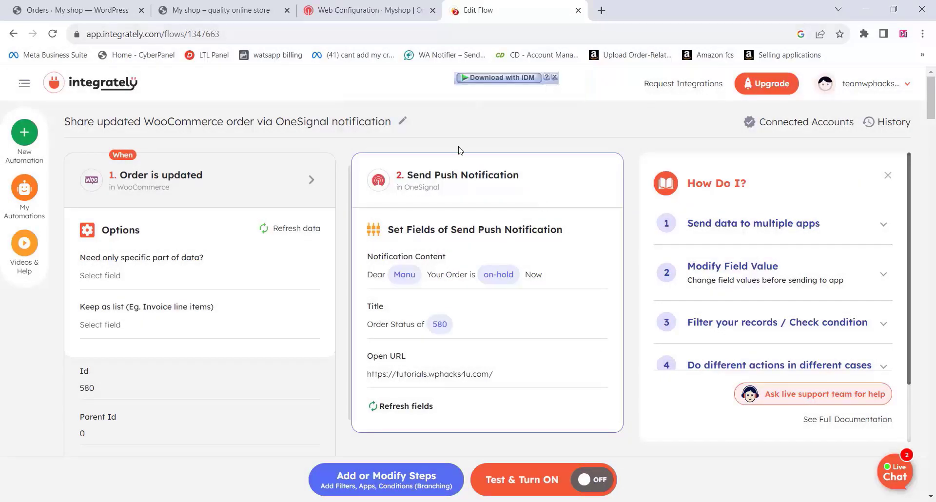
pyautogui.click(555, 77)
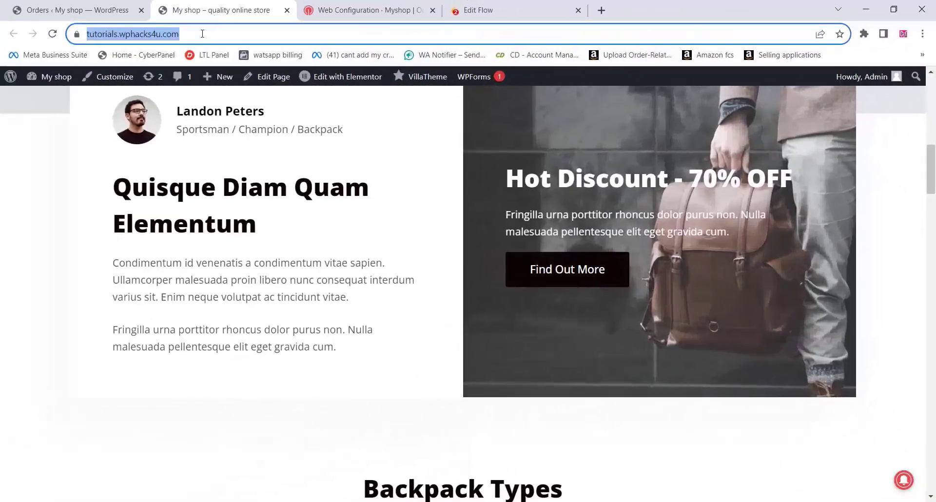
# Subscribe to push notifications on the My shop storefront page.
pyautogui.click(202, 34)
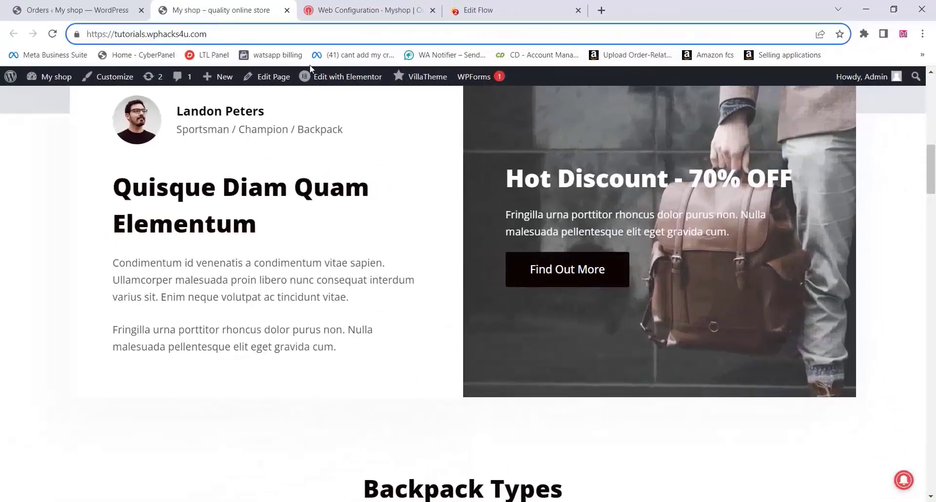
pyautogui.click(903, 482)
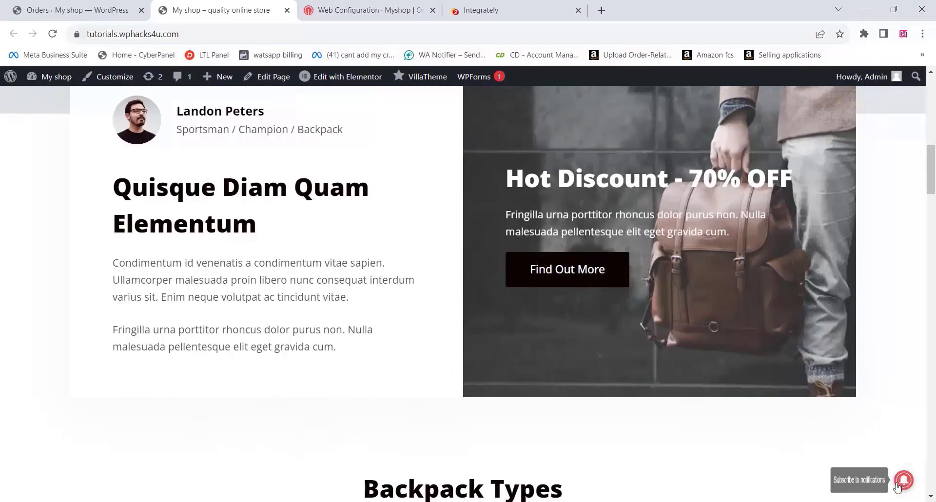
pyautogui.click(841, 435)
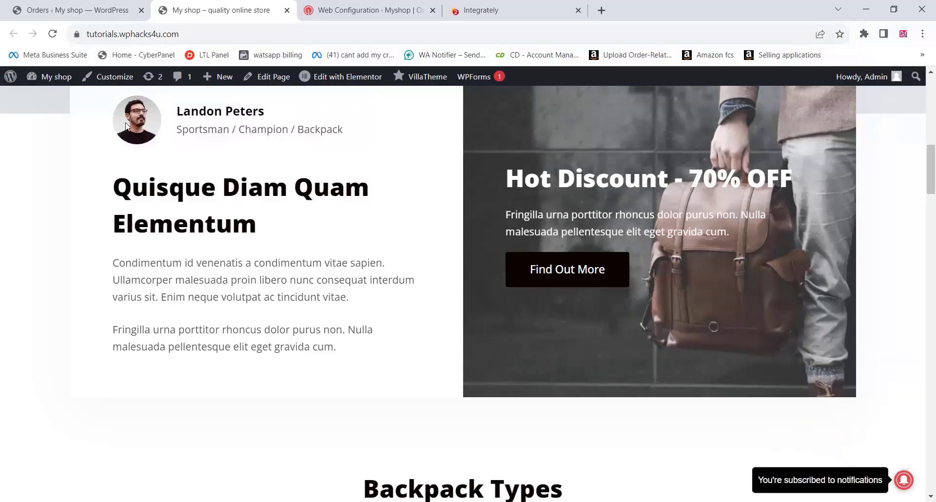
# Check the active subscriptions on the Myshop dashboard in OneSignal.
pyautogui.click(354, 6)
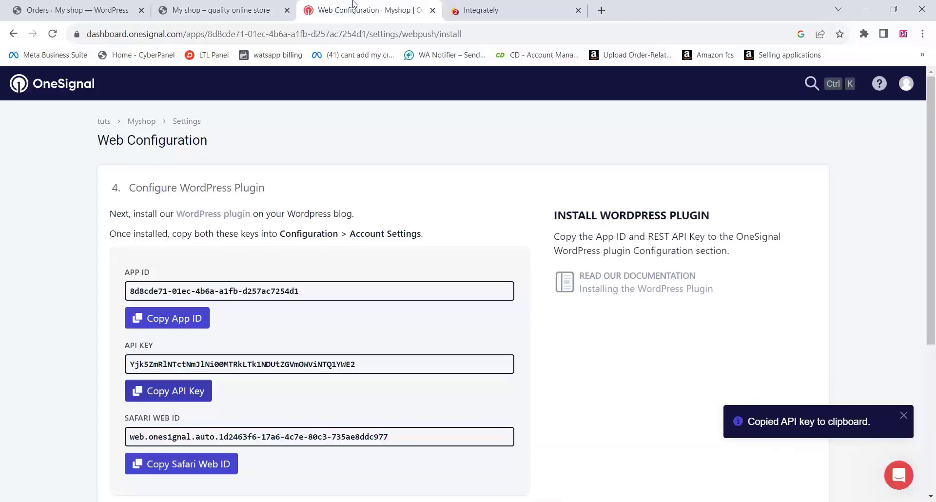
pyautogui.click(144, 125)
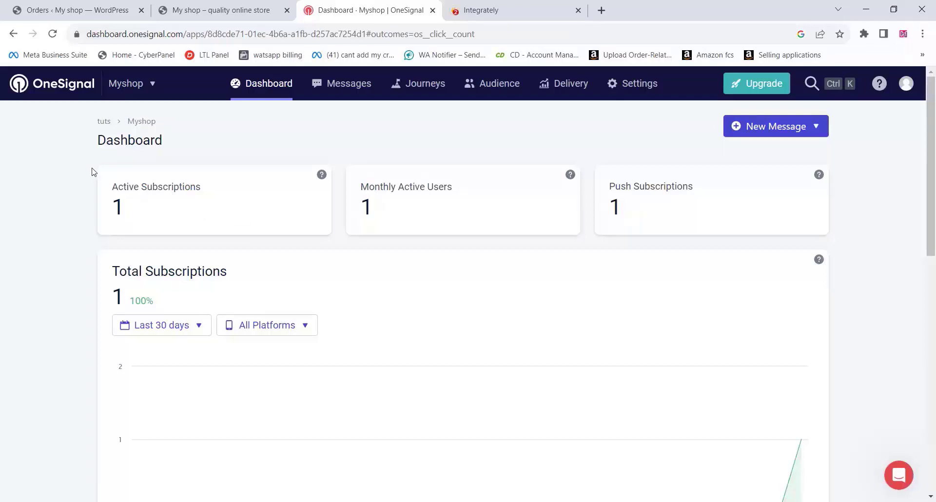
pyautogui.moveTo(112, 186); pyautogui.dragTo(240, 194)
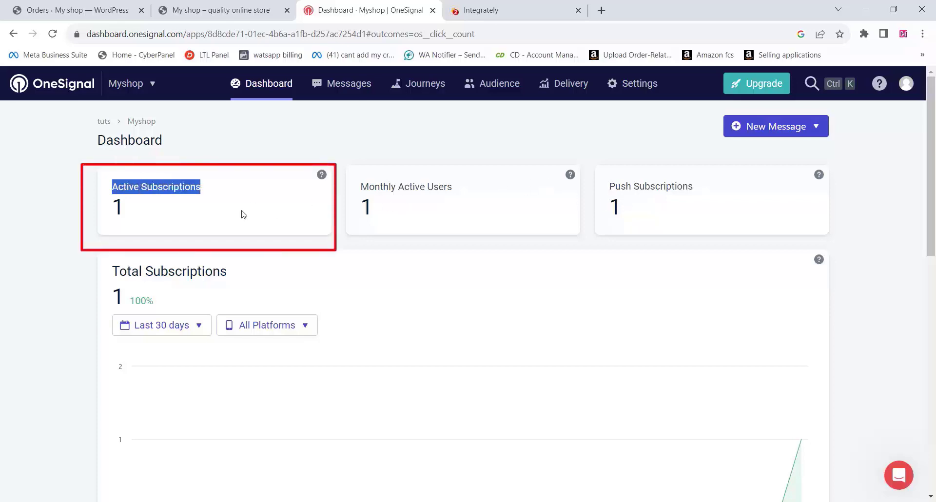
pyautogui.scroll(-2, 262, 367)
pyautogui.scroll(2, 261, 366)
pyautogui.click(415, 246)
# Return to Integrately and test and turn on the order update automation.
pyautogui.click(451, 5)
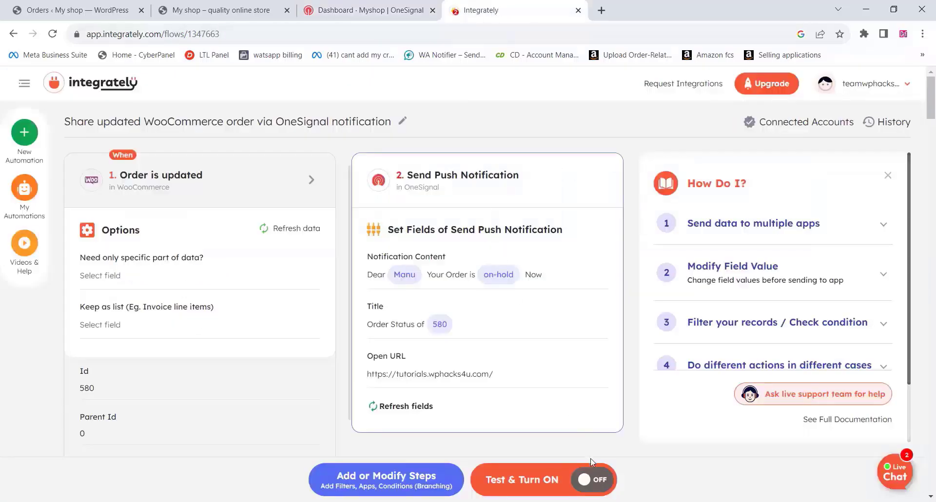
pyautogui.click(594, 480)
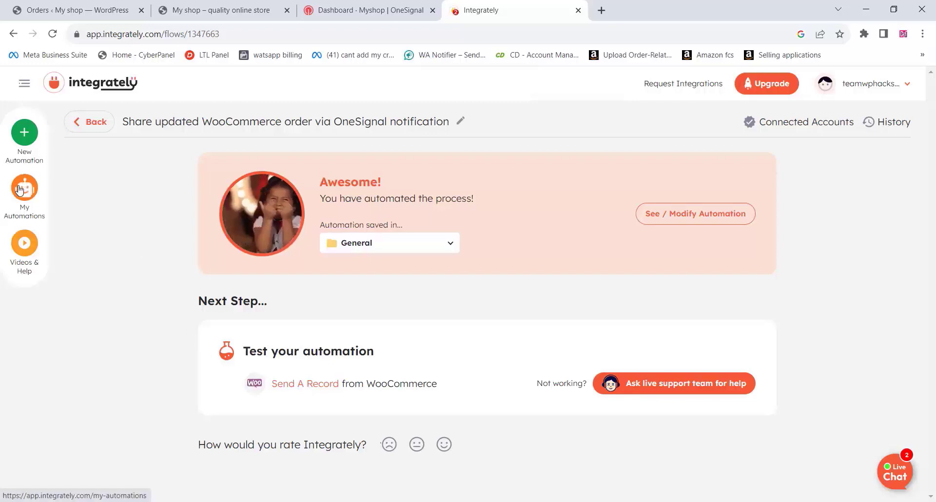
# Start a new automation with WooCommerce as the first app and OneSignal as the second.
pyautogui.click(27, 138)
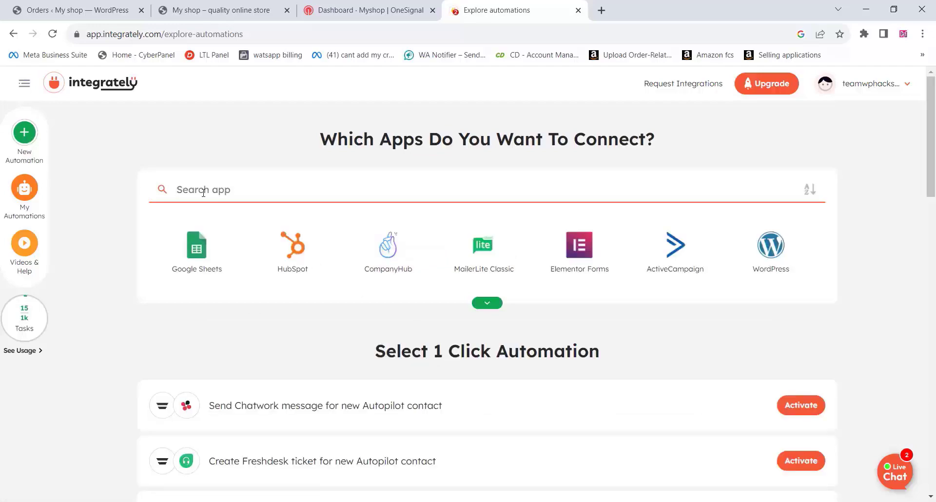
pyautogui.write('woo')
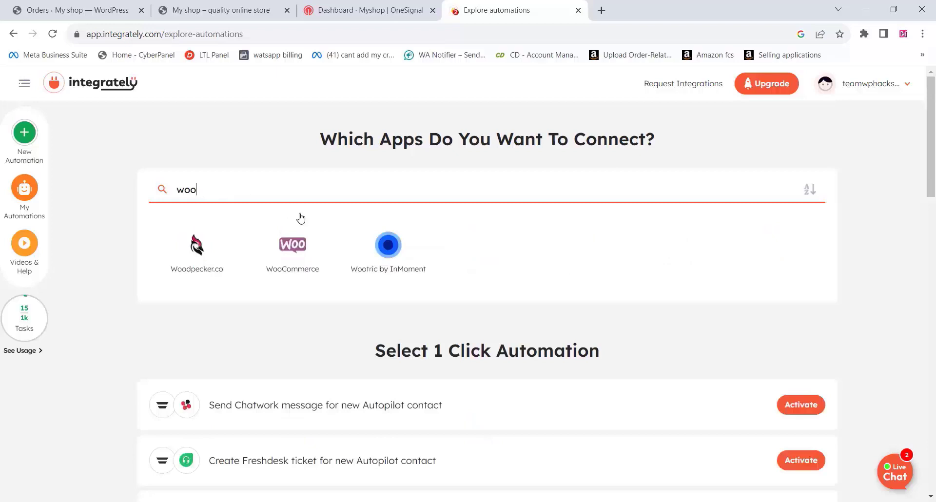
pyautogui.click(303, 262)
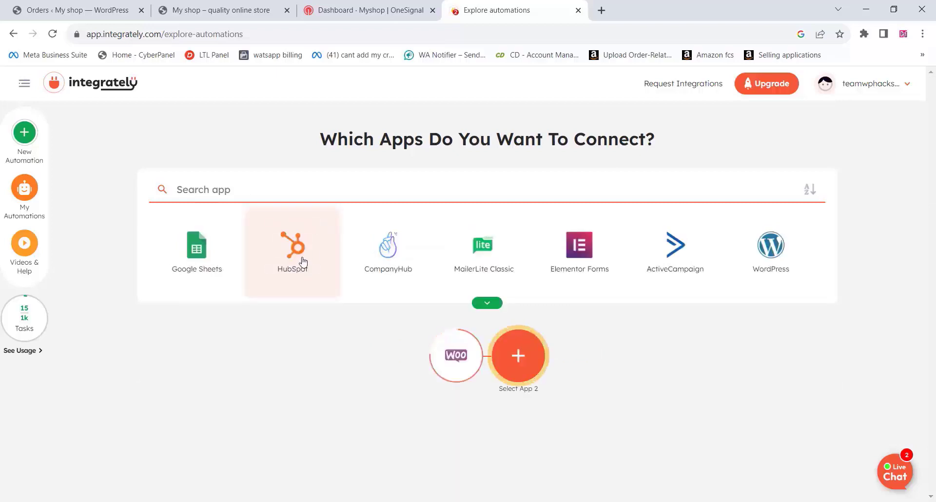
pyautogui.click(508, 360)
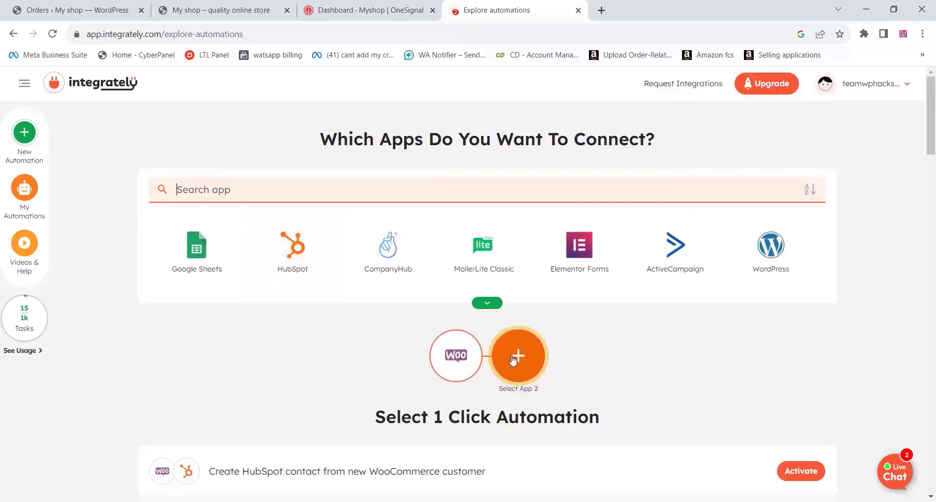
pyautogui.write('ones')
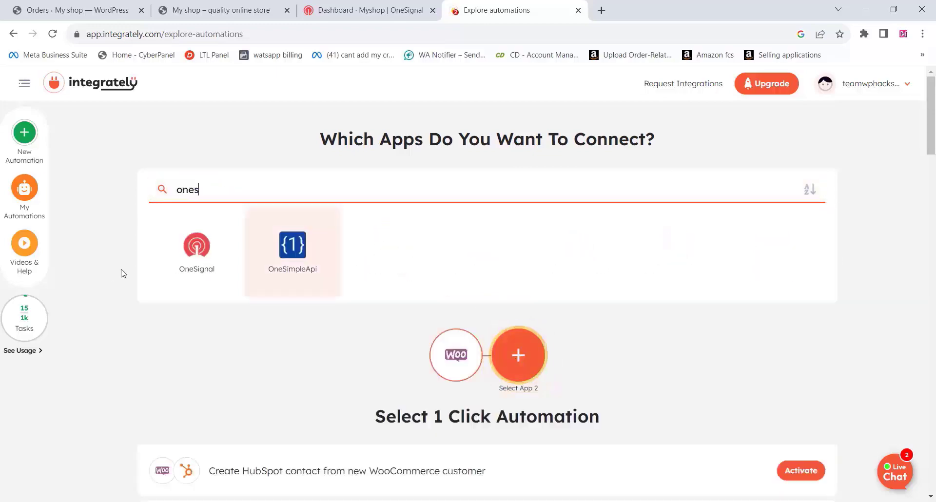
pyautogui.click(207, 258)
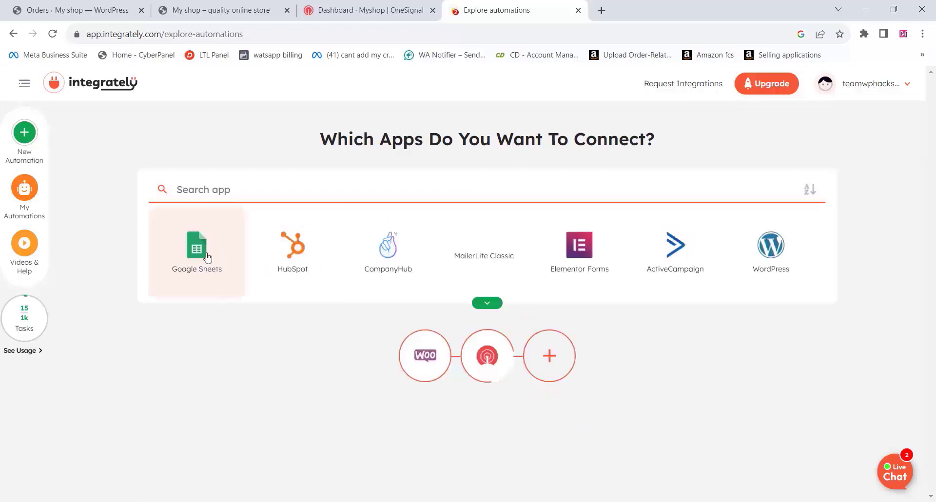
# Choose "Coupon is created in WooCommerce" as the trigger for a custom automation.
pyautogui.scroll(-3, 357, 383)
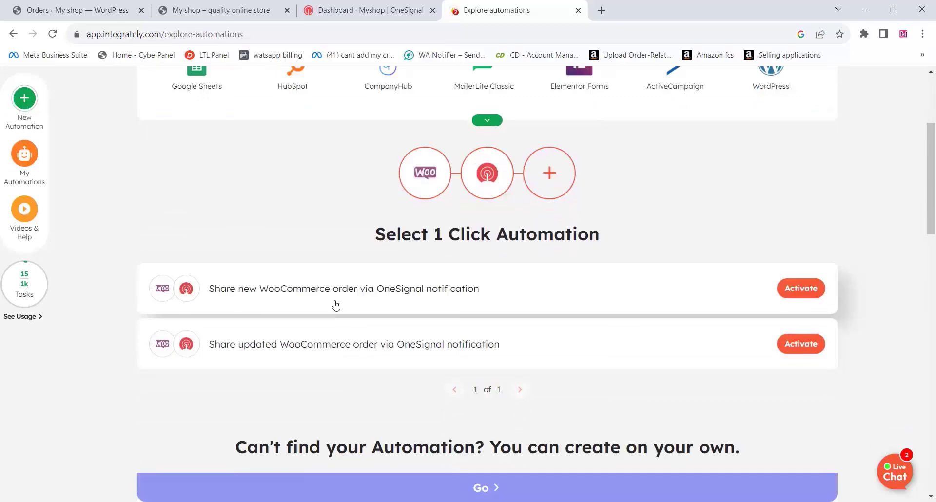
pyautogui.scroll(-3, 334, 305)
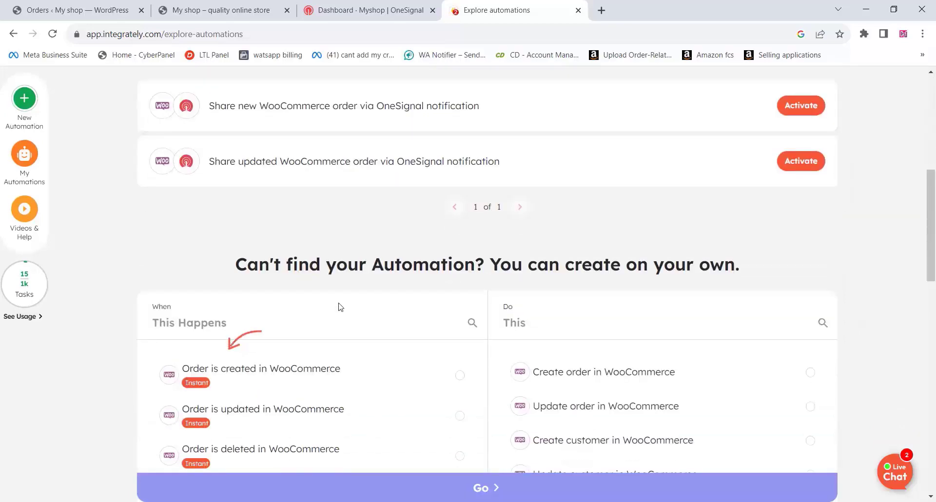
pyautogui.scroll(-2, 339, 306)
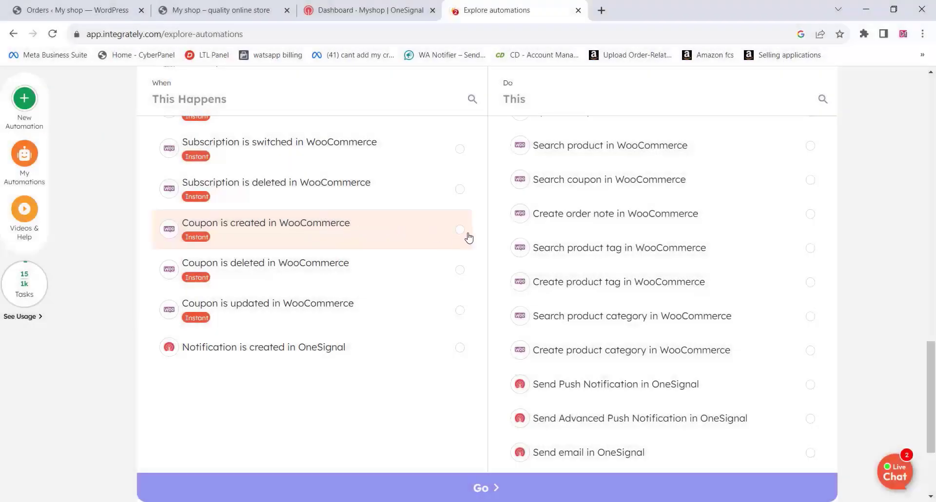
pyautogui.click(460, 232)
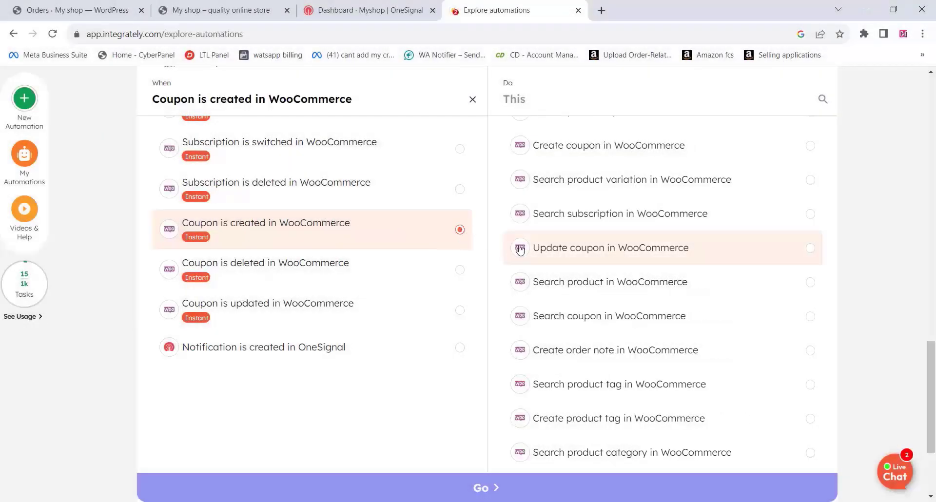
# Choose "Send Push Notification in OneSignal" as the action and proceed with the custom automation.
pyautogui.scroll(1, 632, 234)
pyautogui.scroll(10, 633, 234)
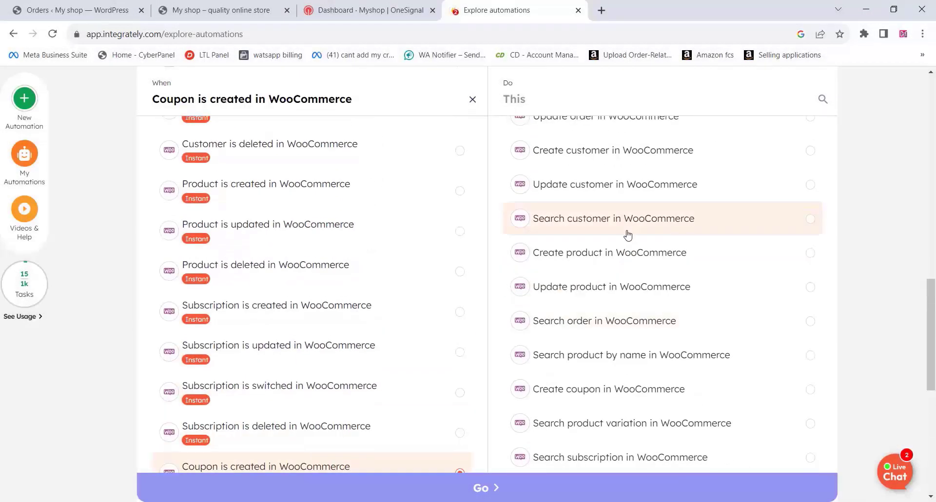
pyautogui.scroll(3, 611, 234)
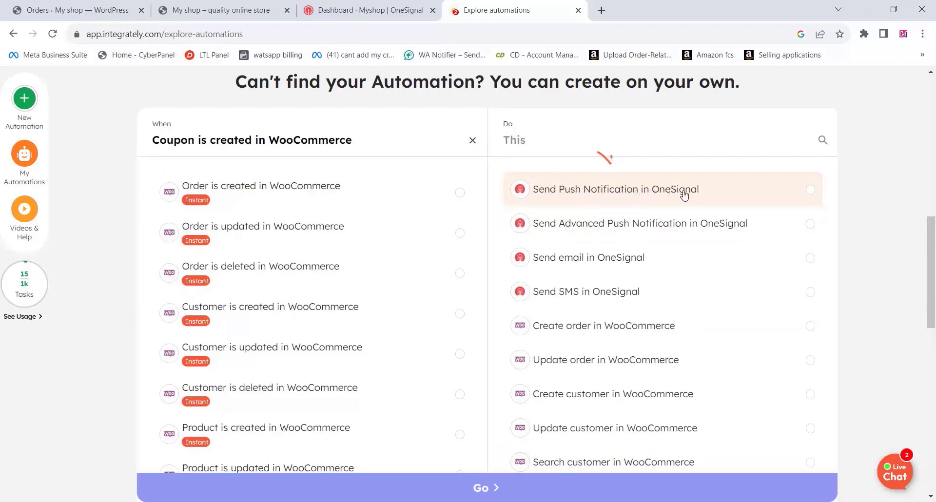
pyautogui.click(812, 193)
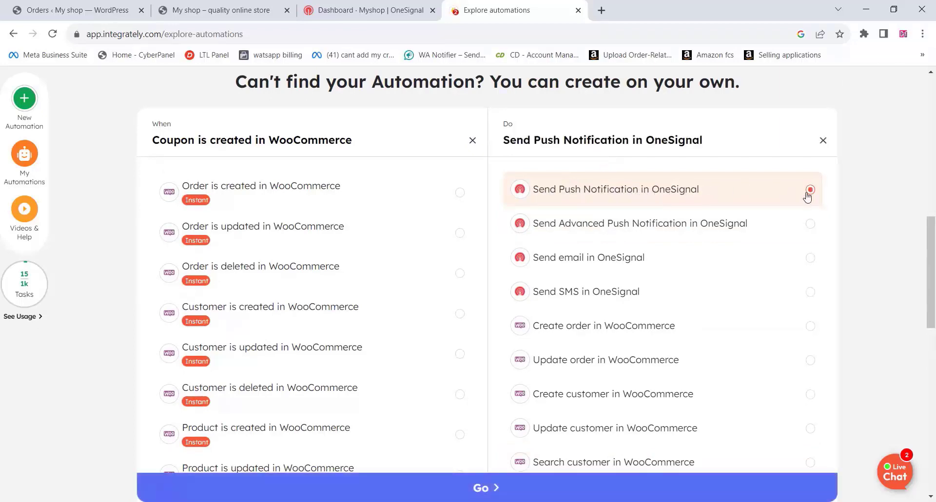
pyautogui.click(495, 491)
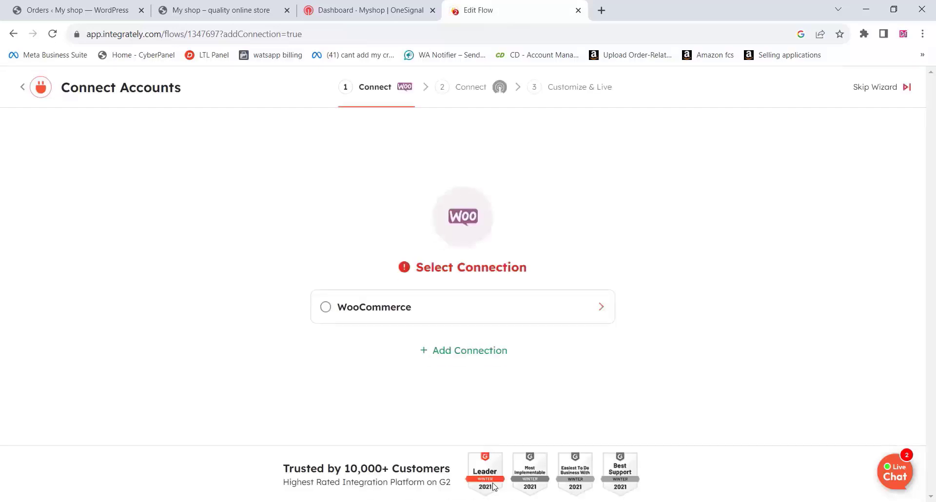
# Connect the automation with the existing WooCommerce and OneSignal connections, declining additional apps, conditions or branching.
pyautogui.click(340, 309)
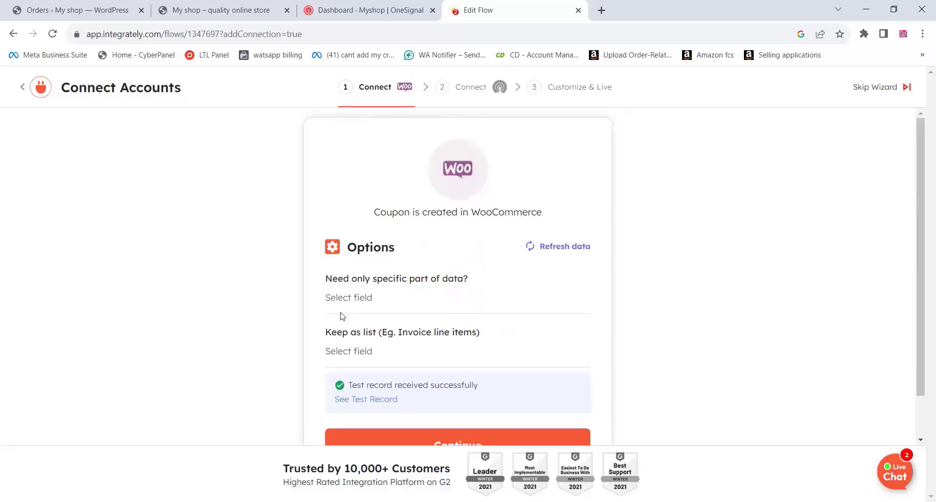
pyautogui.scroll(-2, 341, 356)
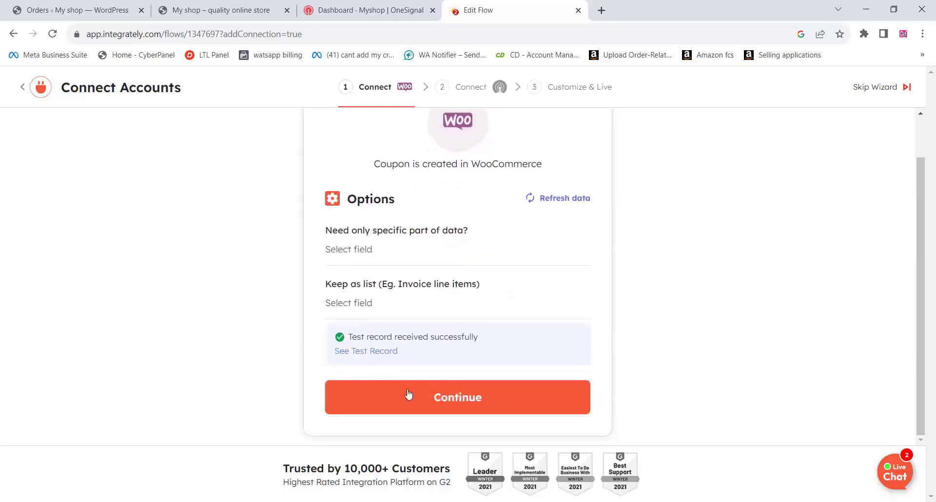
pyautogui.click(460, 405)
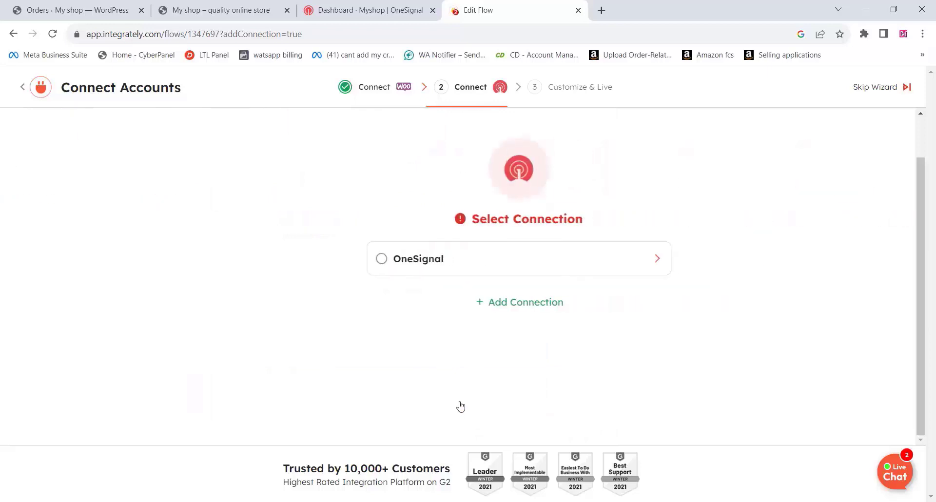
pyautogui.click(326, 310)
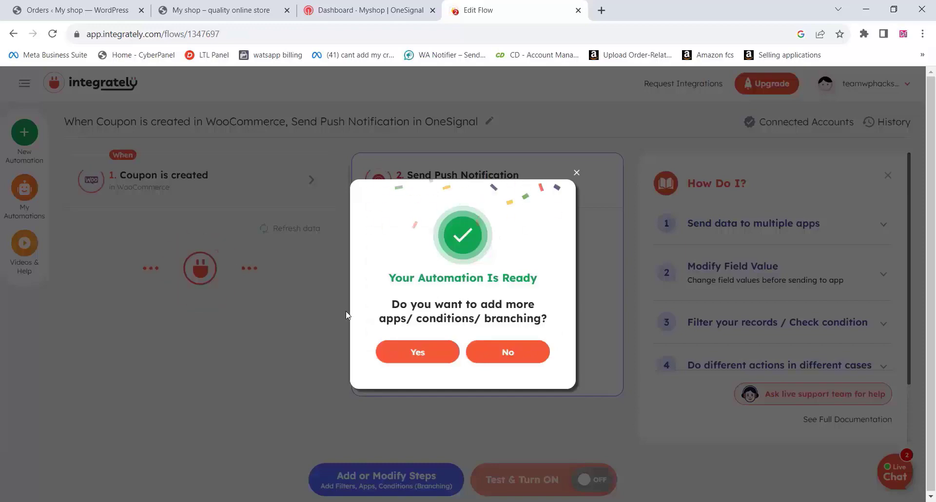
pyautogui.click(497, 354)
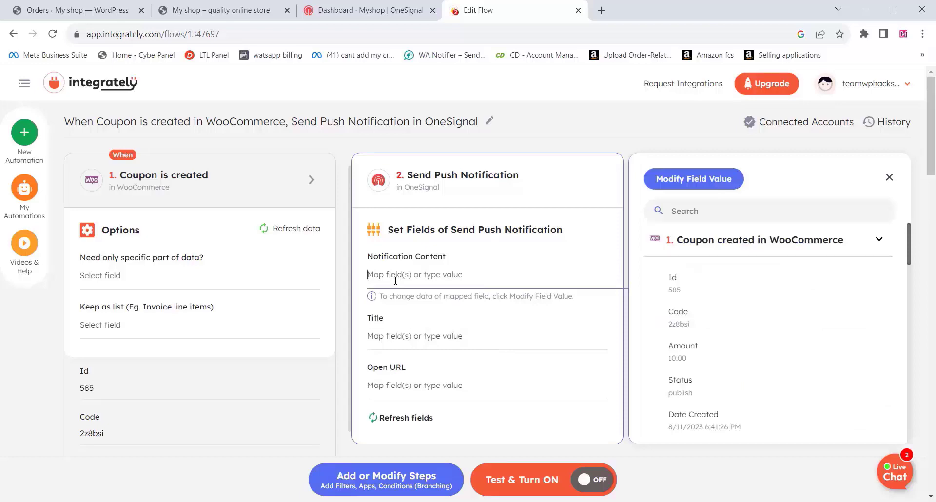
# Compose the notification content as "Use This", the mapped coupon Code field, and "Code For Your Next Purchase".
pyautogui.write('U')
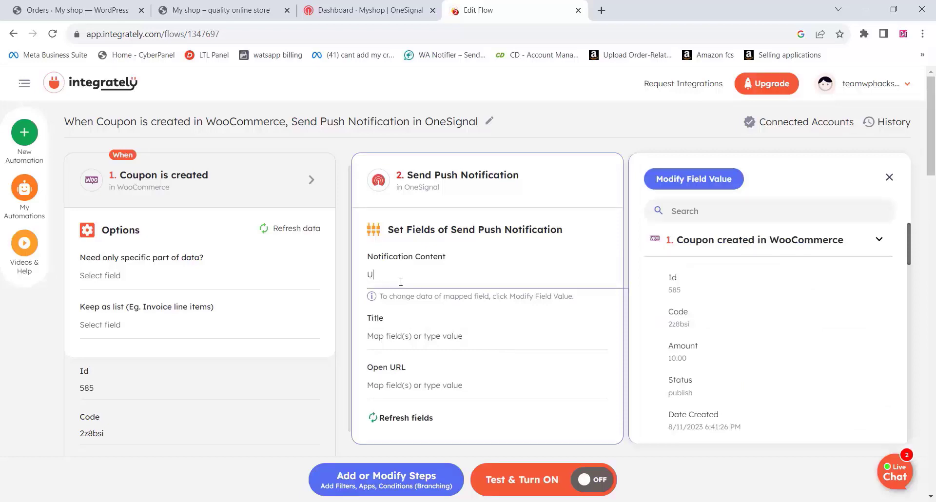
pyautogui.write('se This Cou')
pyautogui.press('BackSpace')
pyautogui.press('BackSpace')
pyautogui.press('BackSpace')
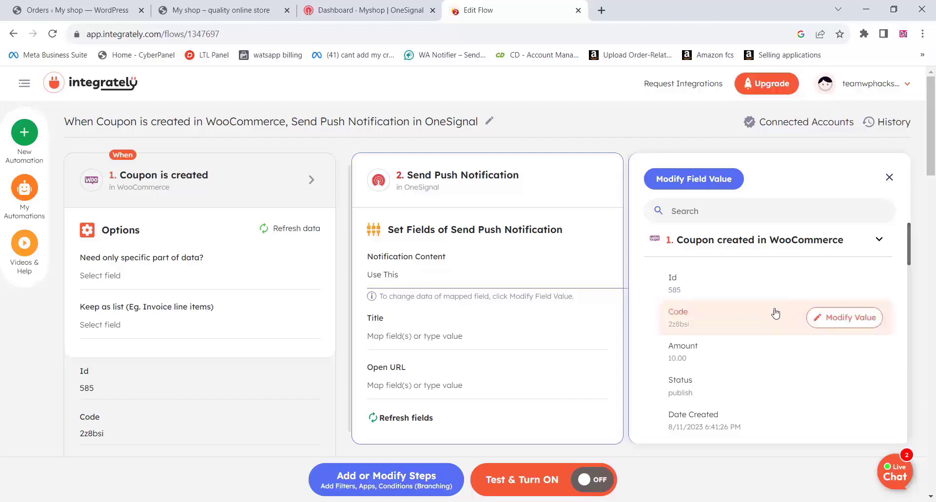
pyautogui.click(709, 322)
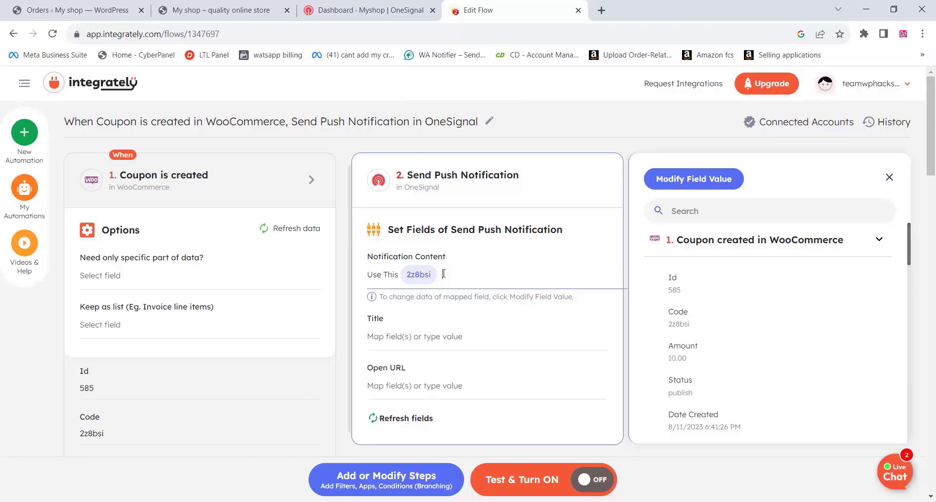
pyautogui.write('Code For Your Next Purchase')
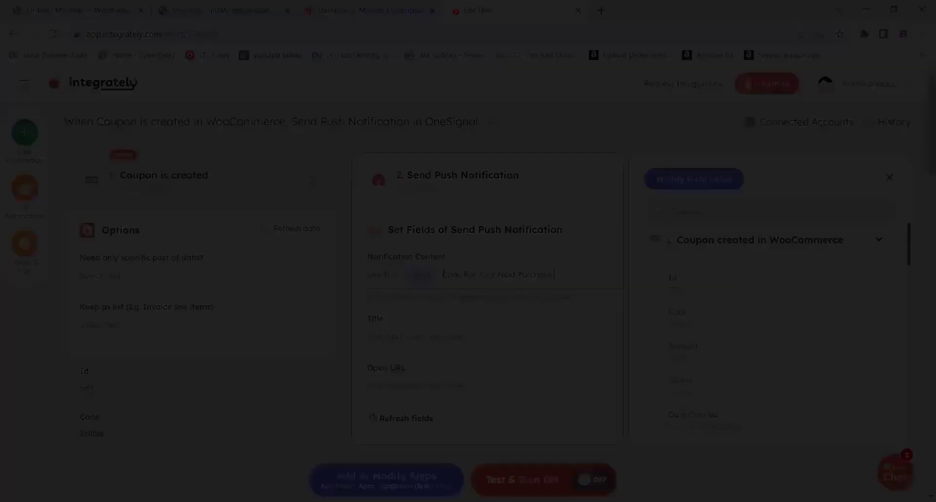
# Set the push notification's title to "Get 10% Discount".
pyautogui.click(379, 321)
pyautogui.write('Get 10% Discount')
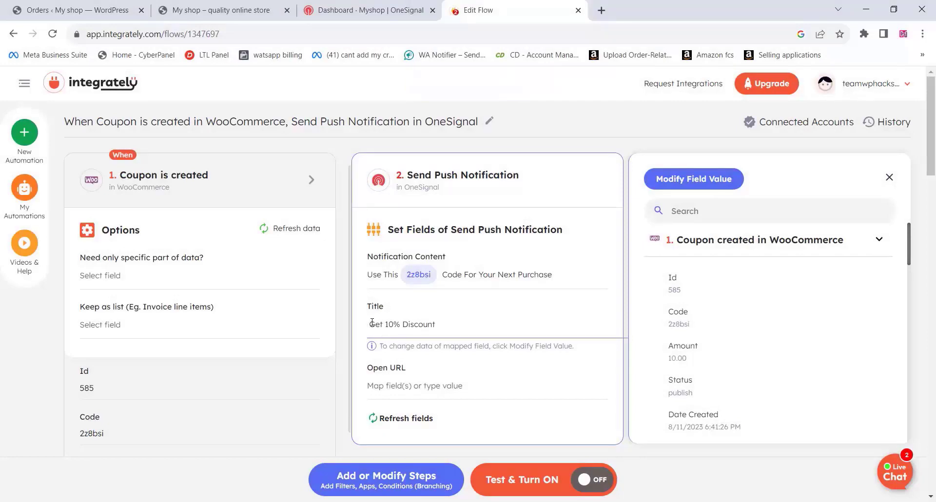
pyautogui.press('BackSpace')
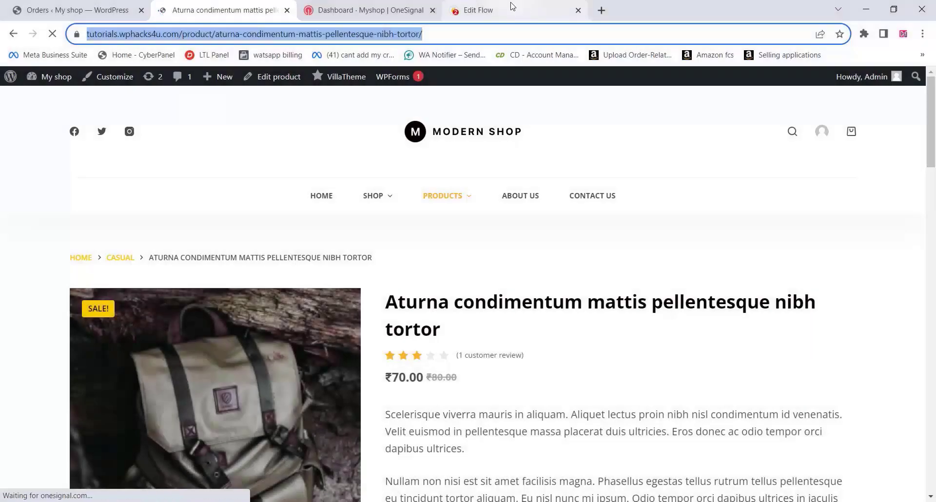
# Return to the automation and paste the copied "Aturna condimentum mattis pellentesque nibh tortor" product page link as the notification's Open URL.
pyautogui.click(512, 7)
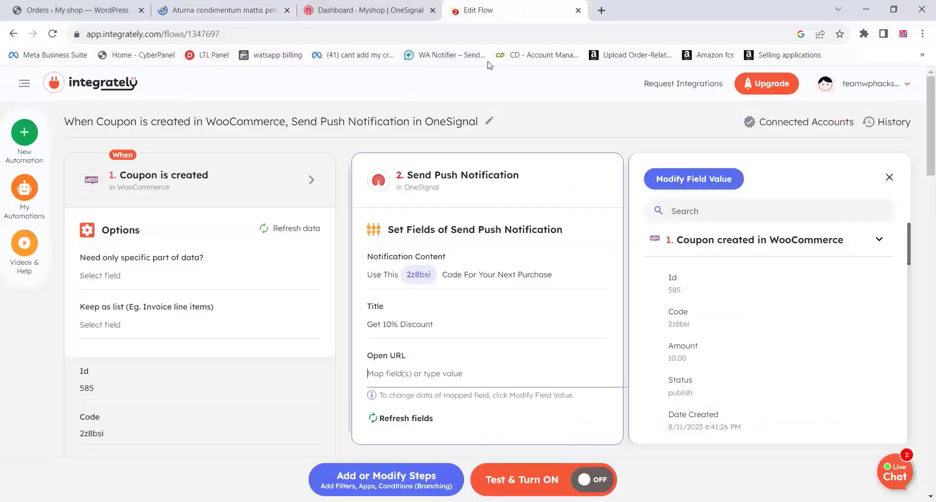
pyautogui.rightClick(378, 374)
pyautogui.click(428, 249)
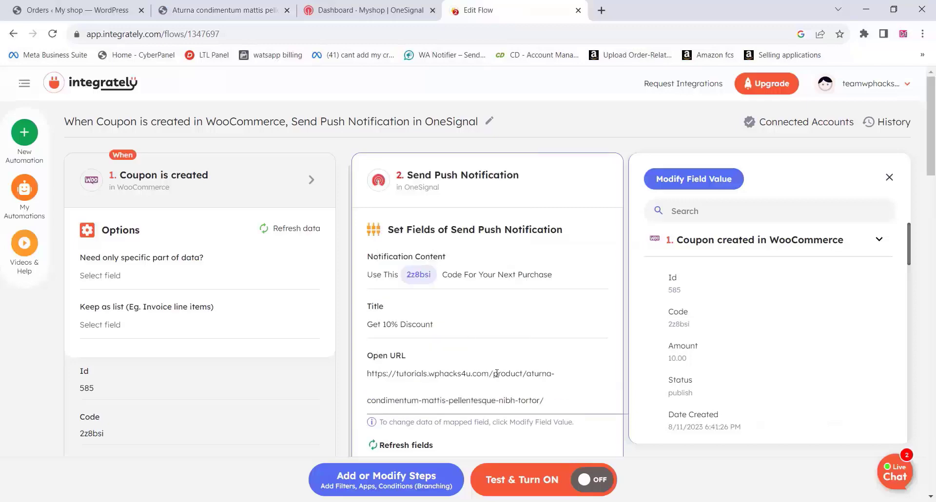
# Test and turn on the coupon push notification automation, and open the list of own automations.
pyautogui.scroll(-2, 592, 475)
pyautogui.click(604, 484)
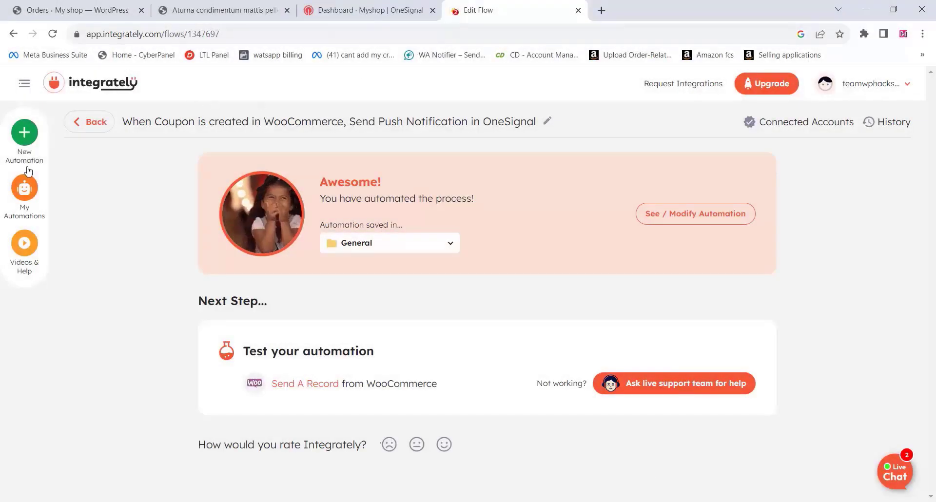
pyautogui.click(27, 192)
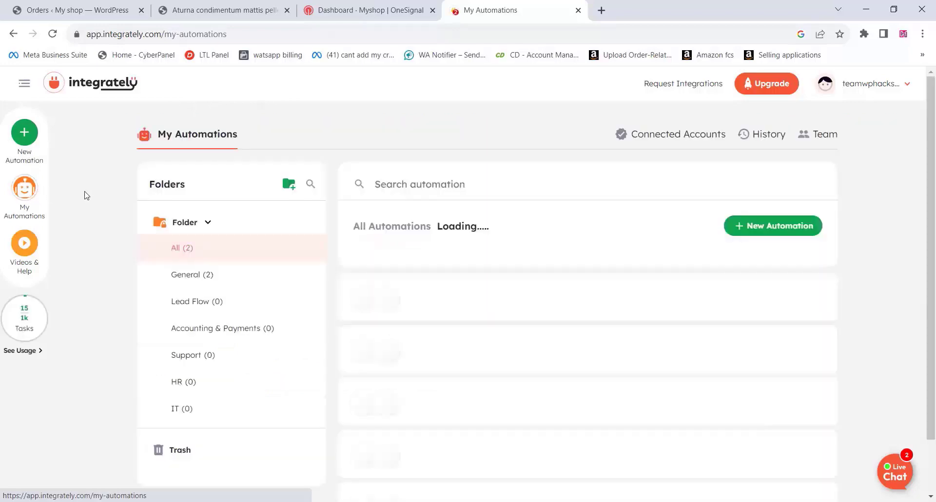